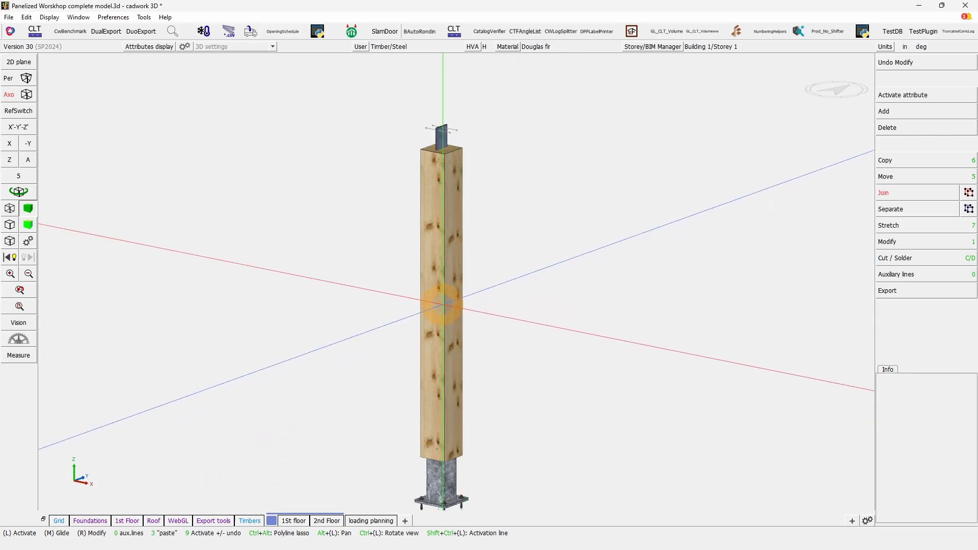
# Step: Copy the timber column's Name attribute into 2-User2 with Combine attributes
pyautogui.click(443, 305)
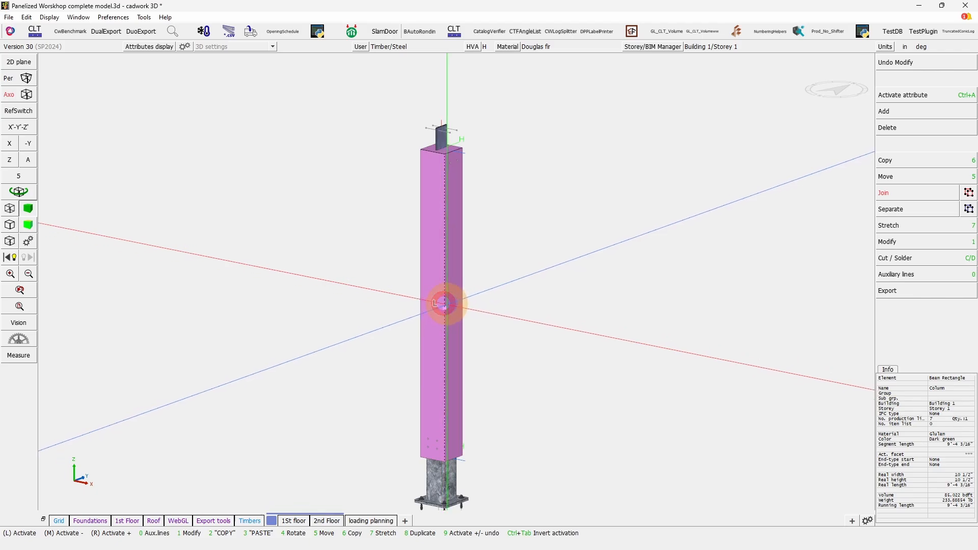
pyautogui.click(917, 242)
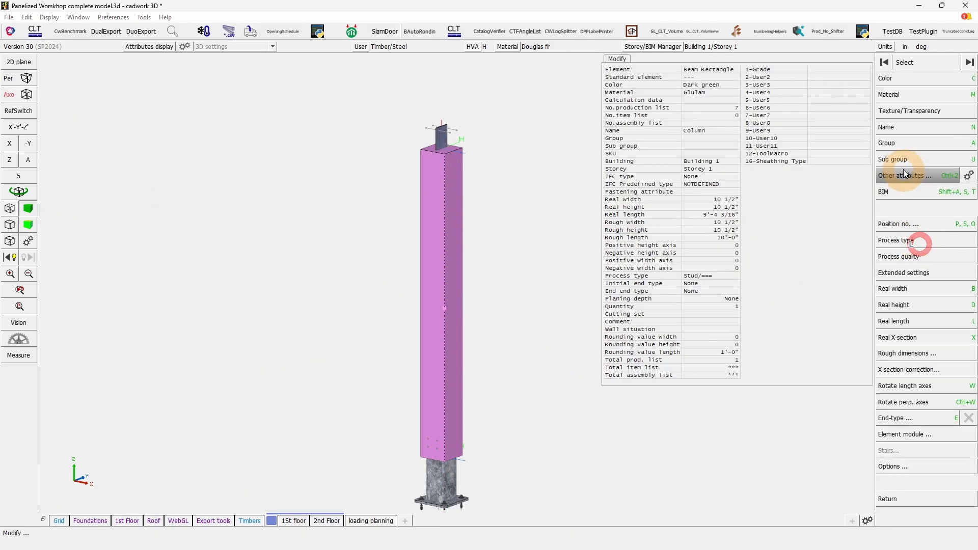
pyautogui.click(904, 176)
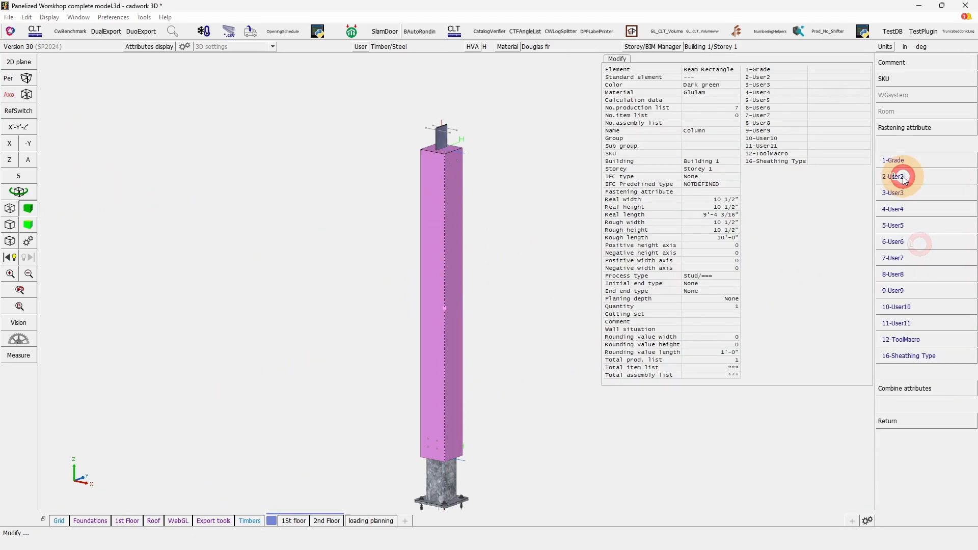
pyautogui.click(917, 390)
pyautogui.click(543, 149)
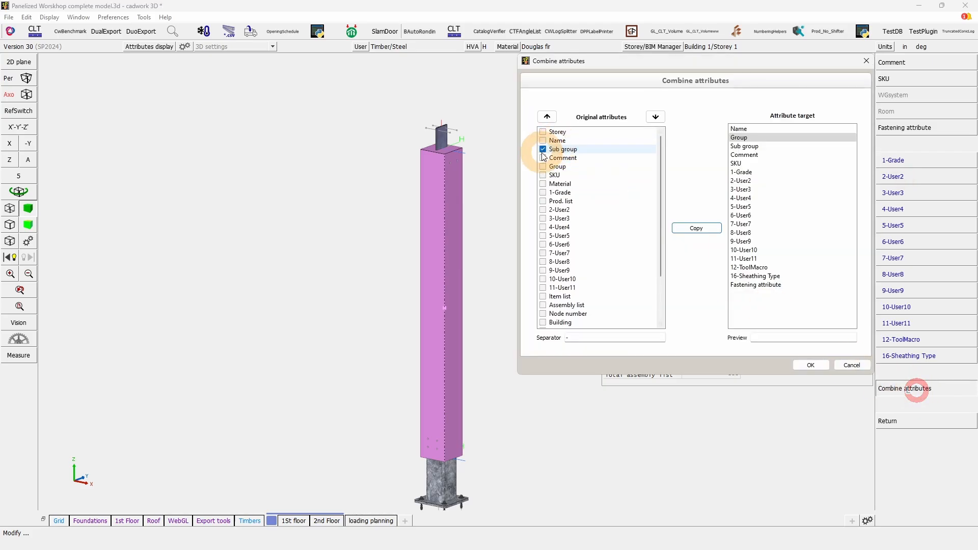
pyautogui.click(544, 149)
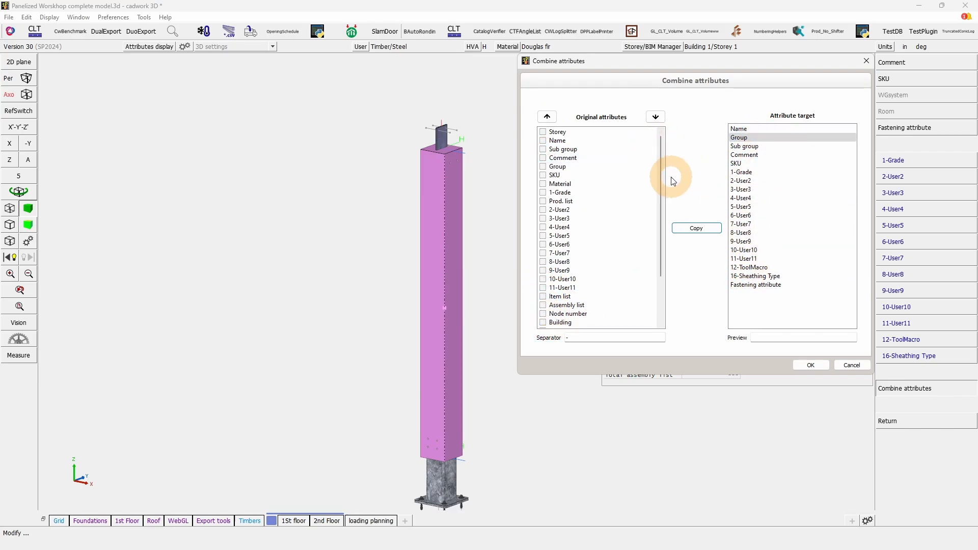
pyautogui.moveTo(756, 63); pyautogui.dragTo(300, 72)
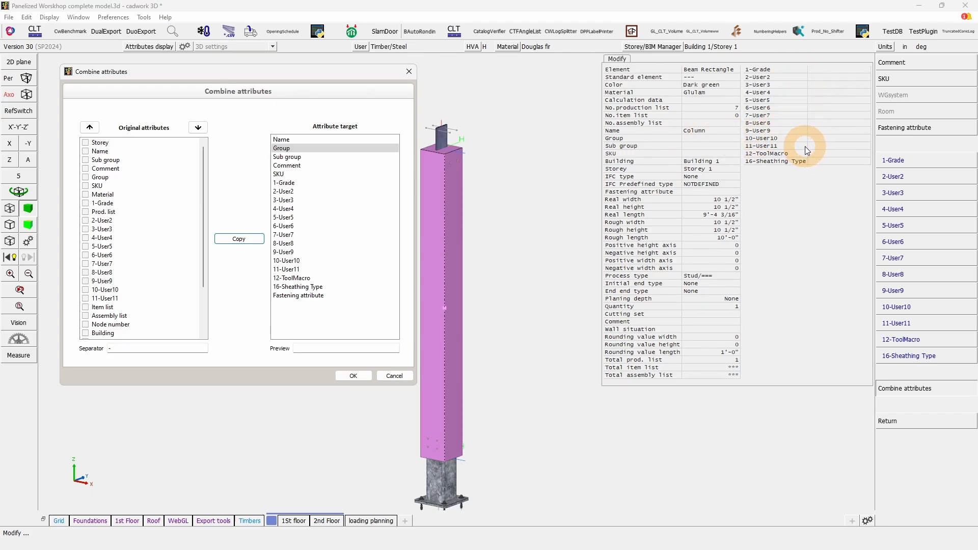
pyautogui.click(86, 151)
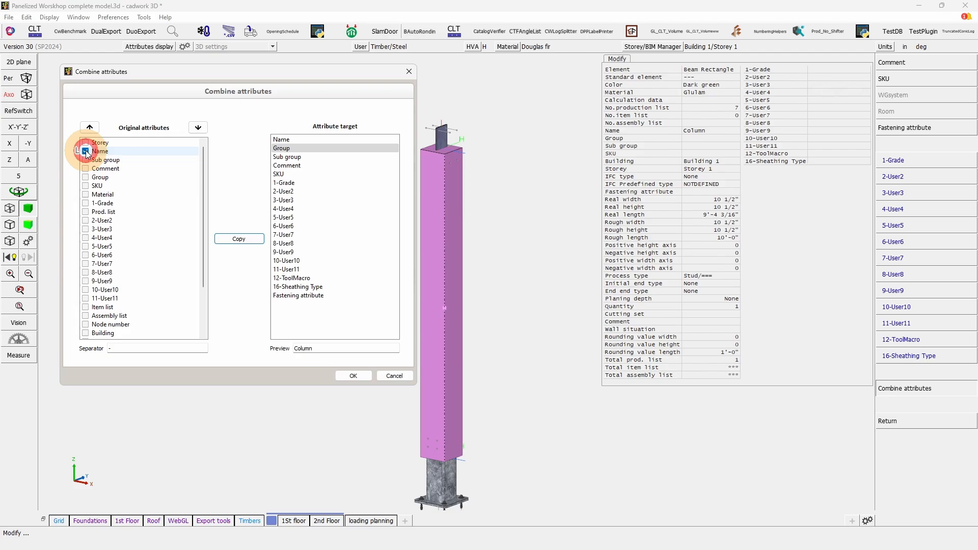
pyautogui.click(284, 192)
pyautogui.click(245, 241)
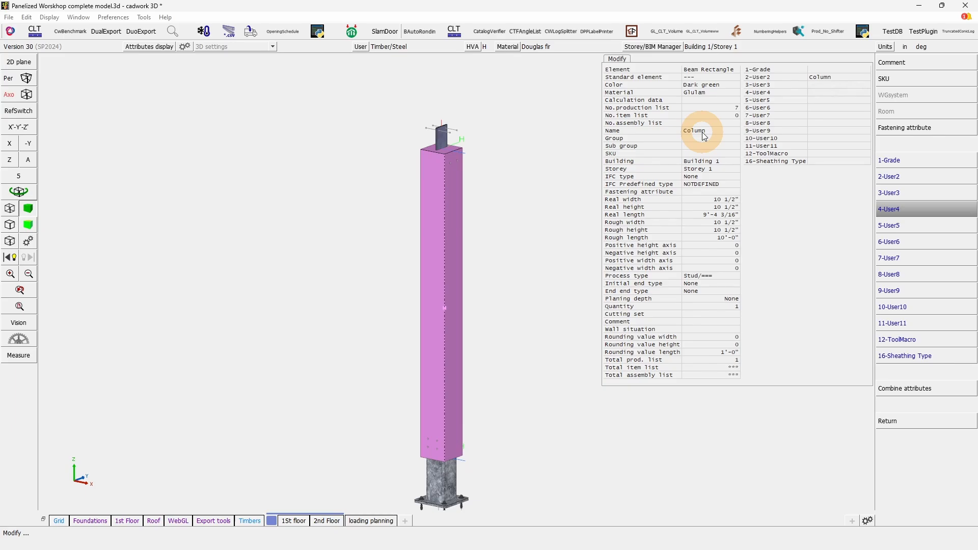
# Step: Set Name, Material and Prod. list as the column's source attributes in Combine attributes
pyautogui.click(921, 388)
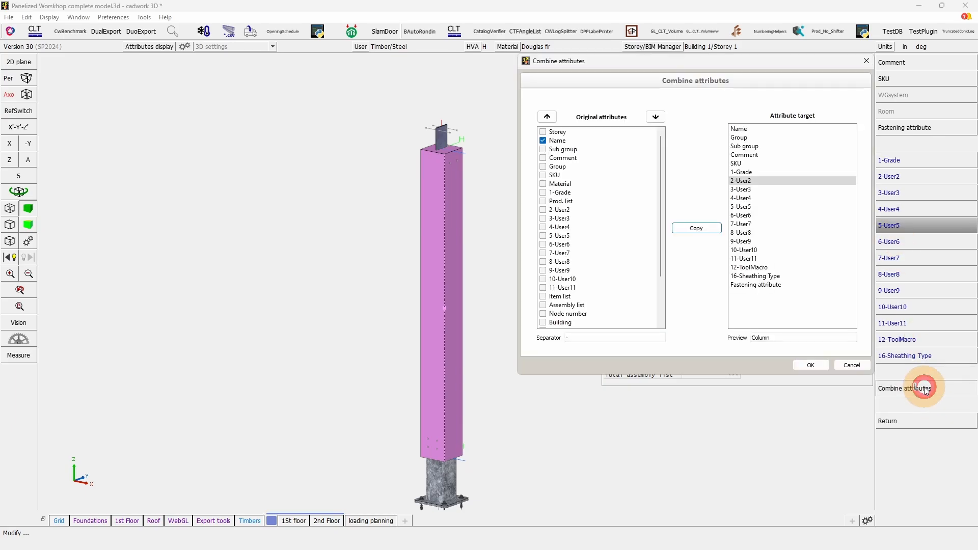
pyautogui.moveTo(647, 60); pyautogui.dragTo(191, 71)
pyautogui.click(83, 144)
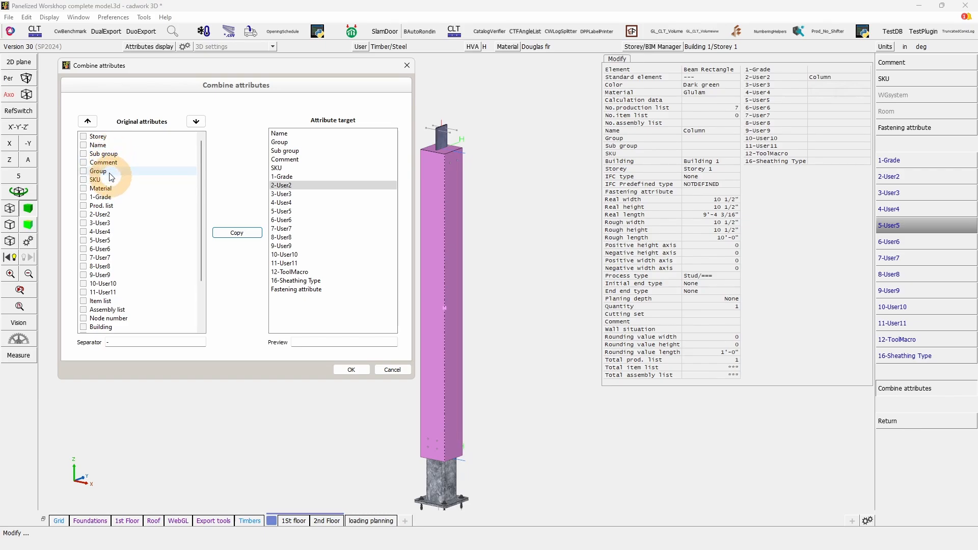
pyautogui.click(83, 145)
pyautogui.click(85, 188)
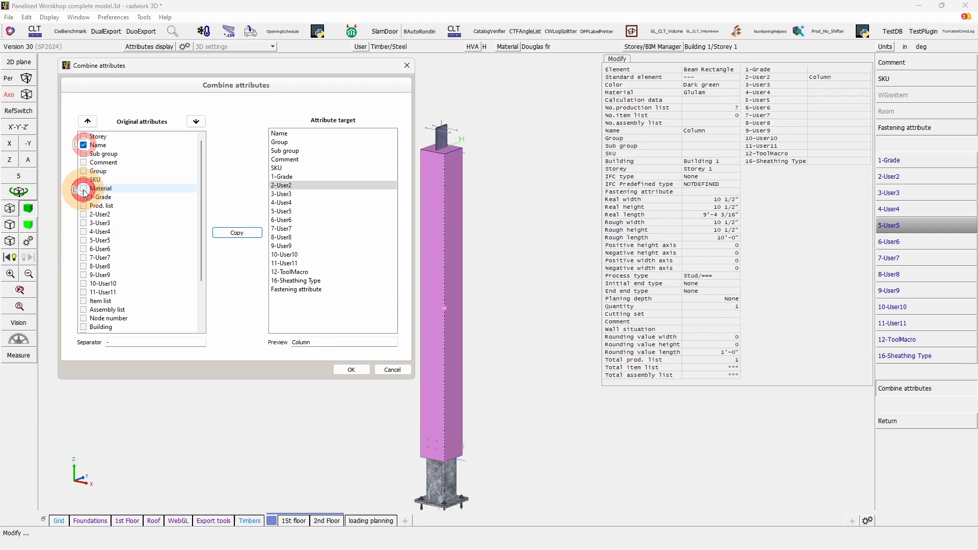
pyautogui.click(85, 207)
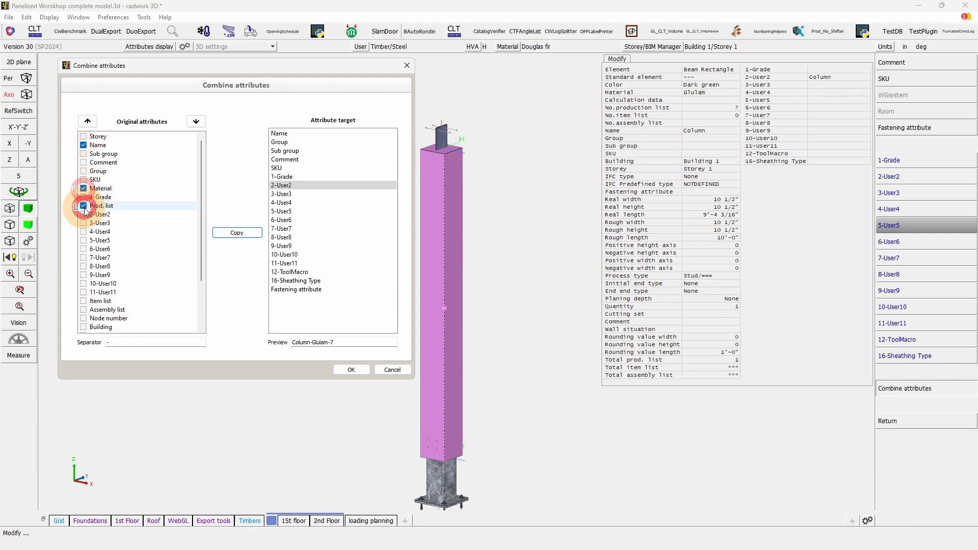
# Step: Place Material ahead of Name in the source order and copy the combined attributes into the column's Name
pyautogui.click(279, 133)
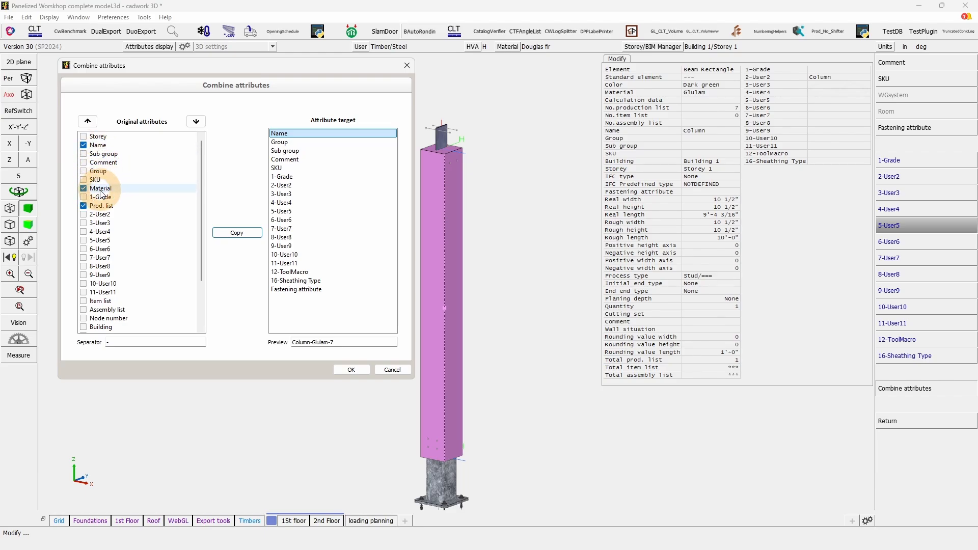
pyautogui.moveTo(101, 194); pyautogui.dragTo(105, 147)
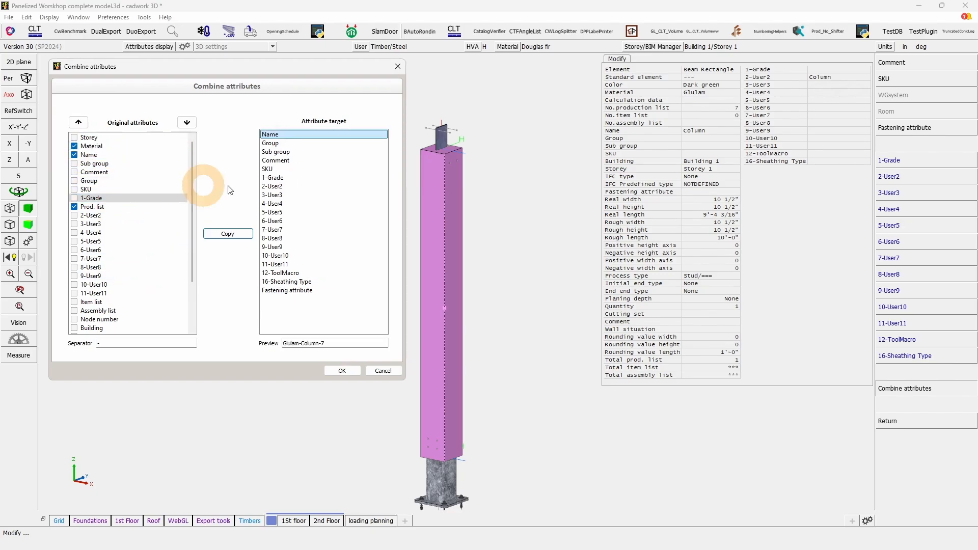
pyautogui.click(280, 135)
pyautogui.click(235, 236)
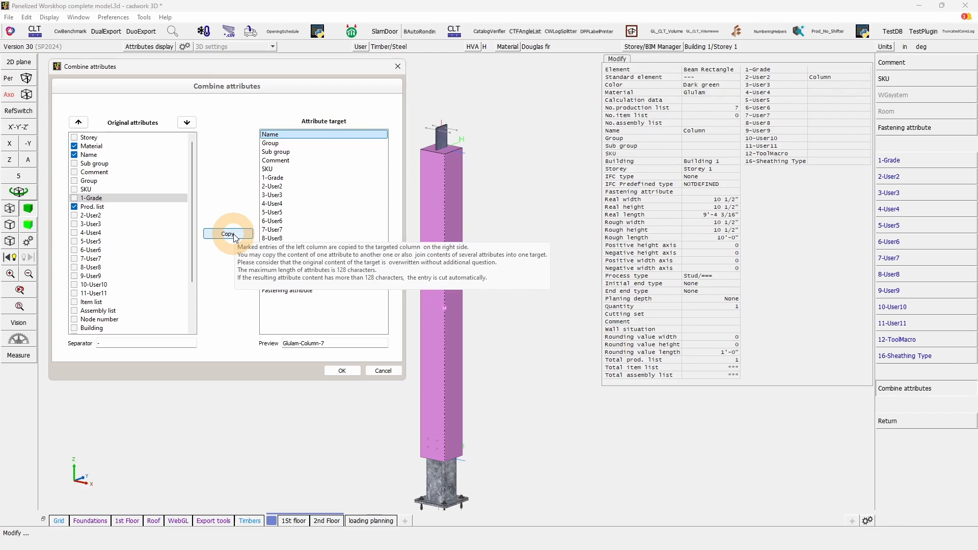
pyautogui.click(227, 233)
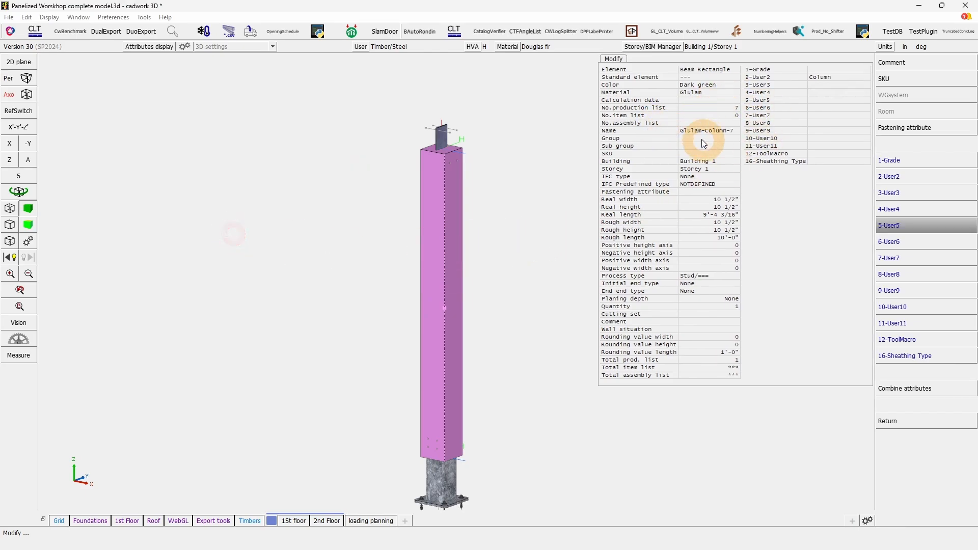
# Step: Set the column's production list number to 10 and accept using the existing number
pyautogui.click(693, 92)
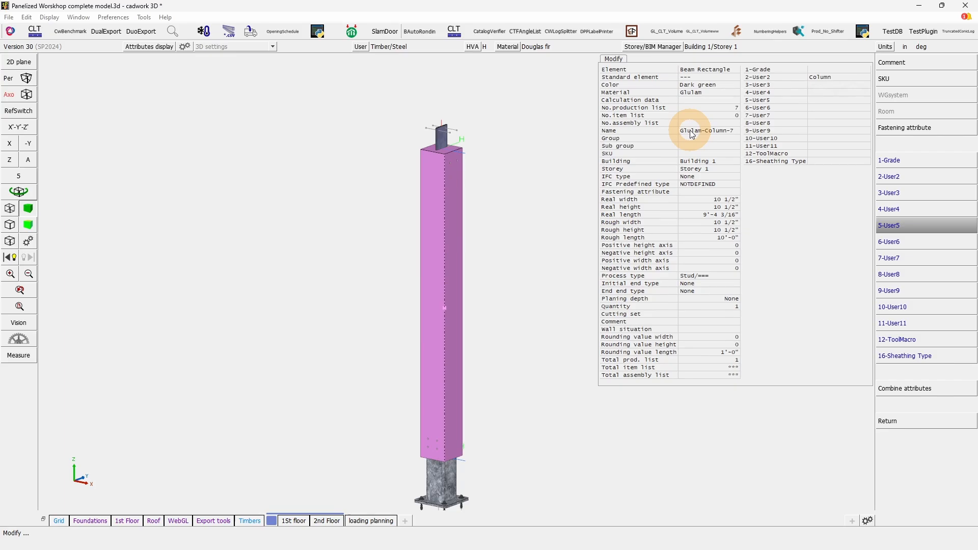
pyautogui.click(912, 421)
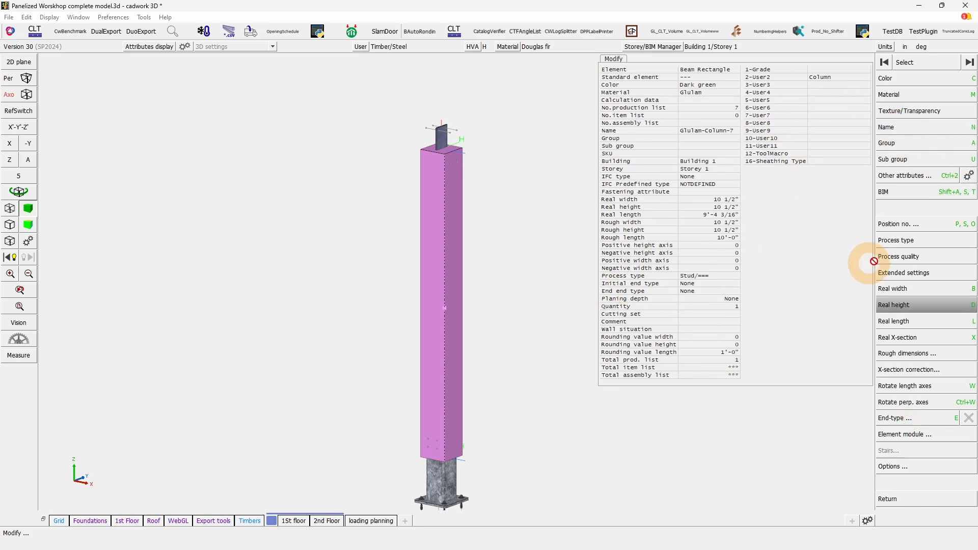
pyautogui.click(921, 224)
pyautogui.click(911, 63)
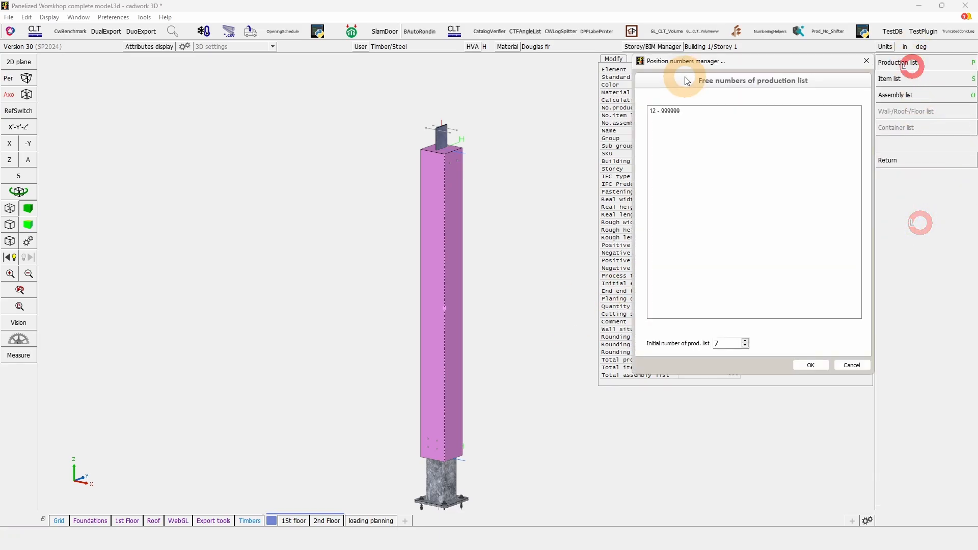
pyautogui.moveTo(718, 342); pyautogui.dragTo(695, 342)
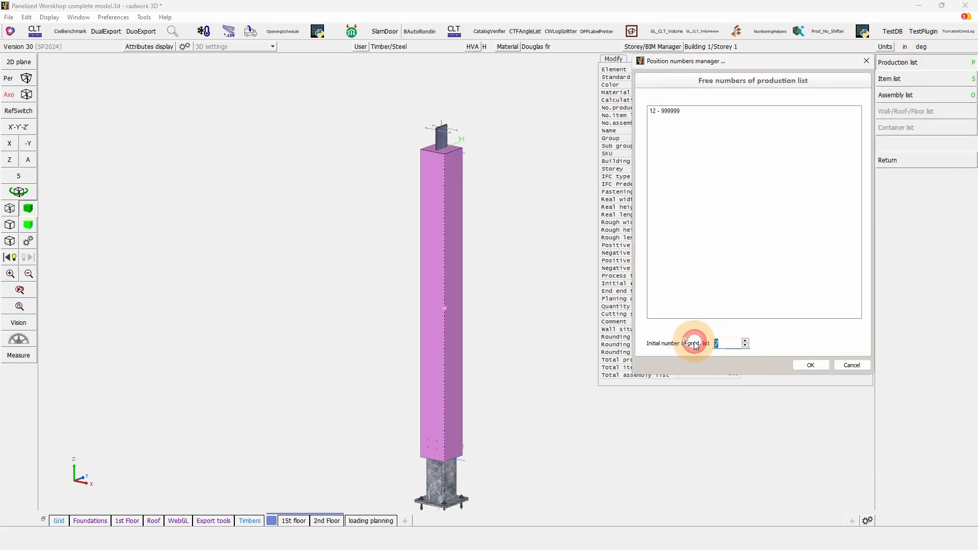
pyautogui.write('10')
pyautogui.click(811, 365)
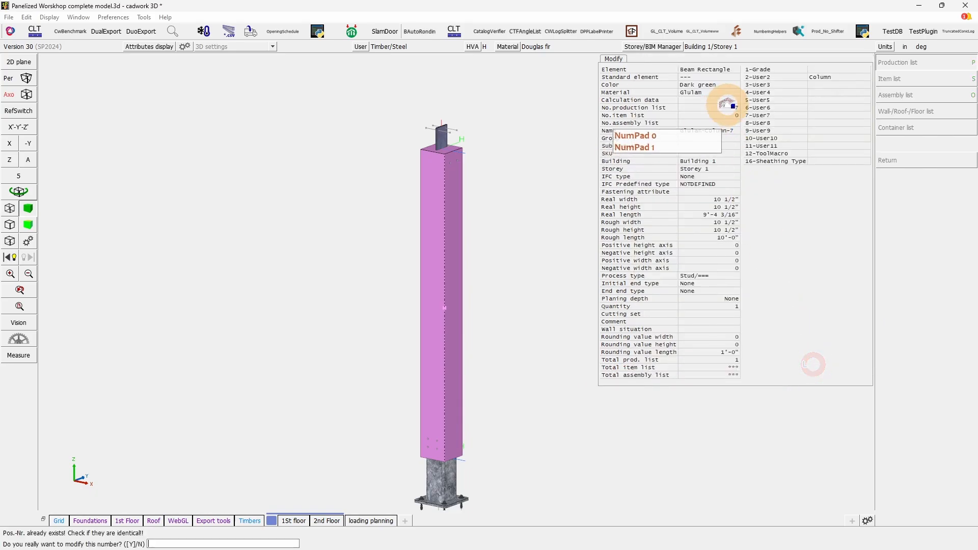
pyautogui.rightClick(702, 452)
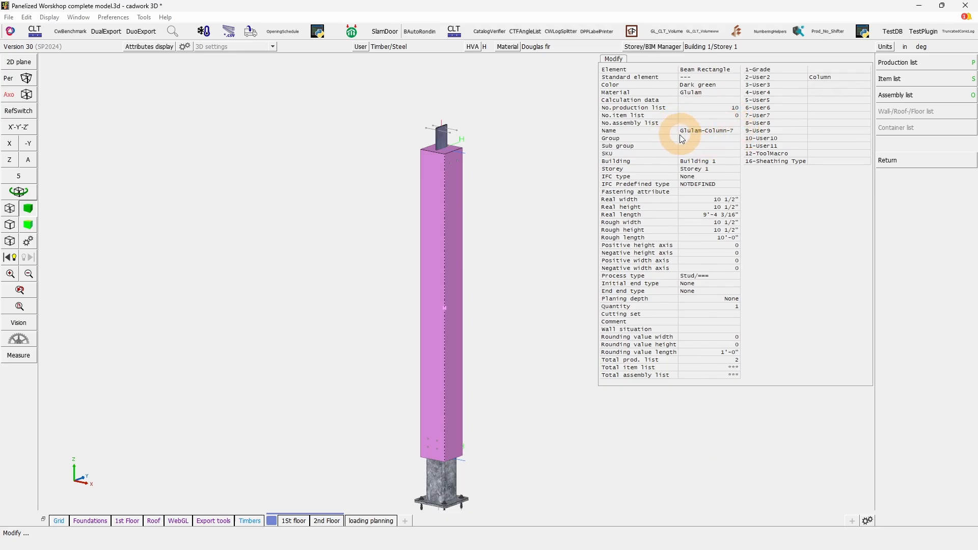
# Step: Combine the column's Material, 2-User2 and Prod. list attributes, in that order, into its Name
pyautogui.click(903, 161)
pyautogui.click(909, 164)
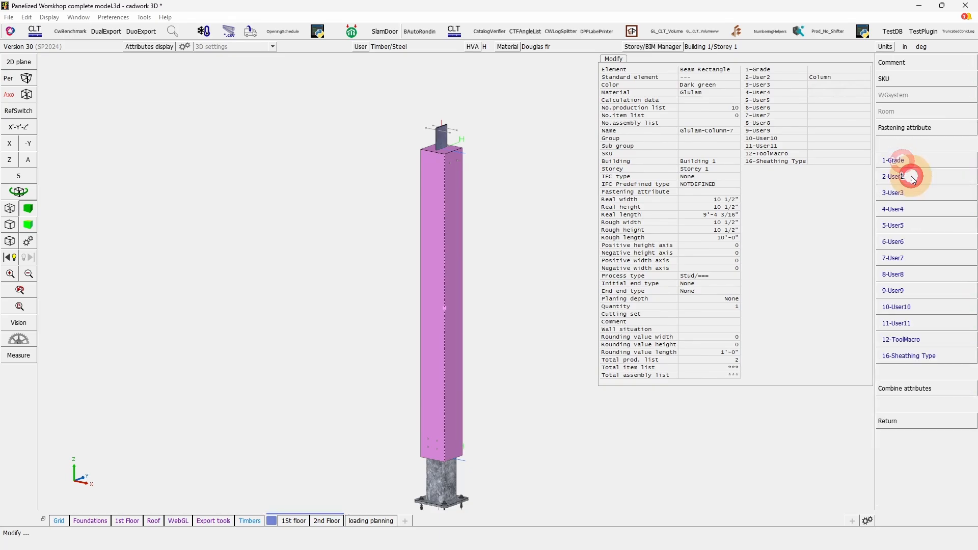
pyautogui.click(912, 389)
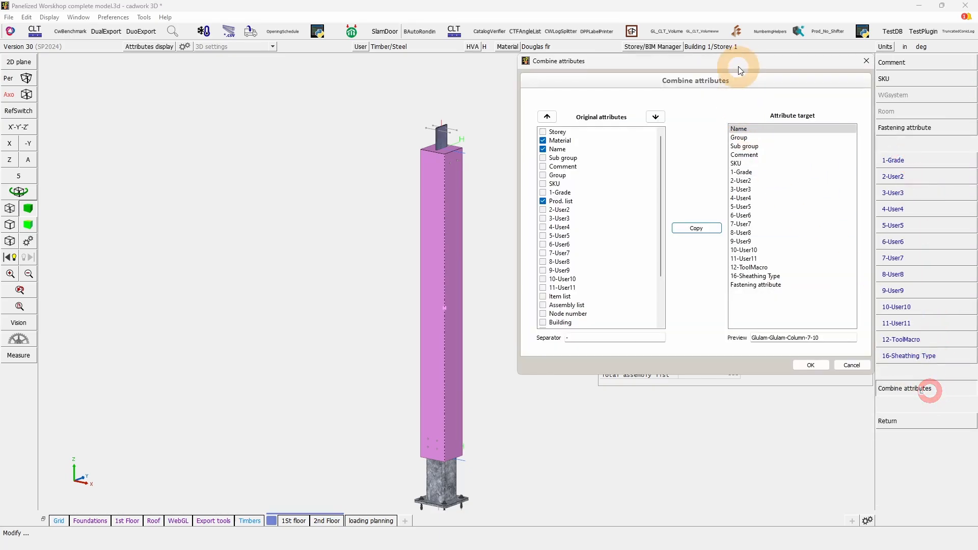
pyautogui.moveTo(737, 65); pyautogui.dragTo(256, 67)
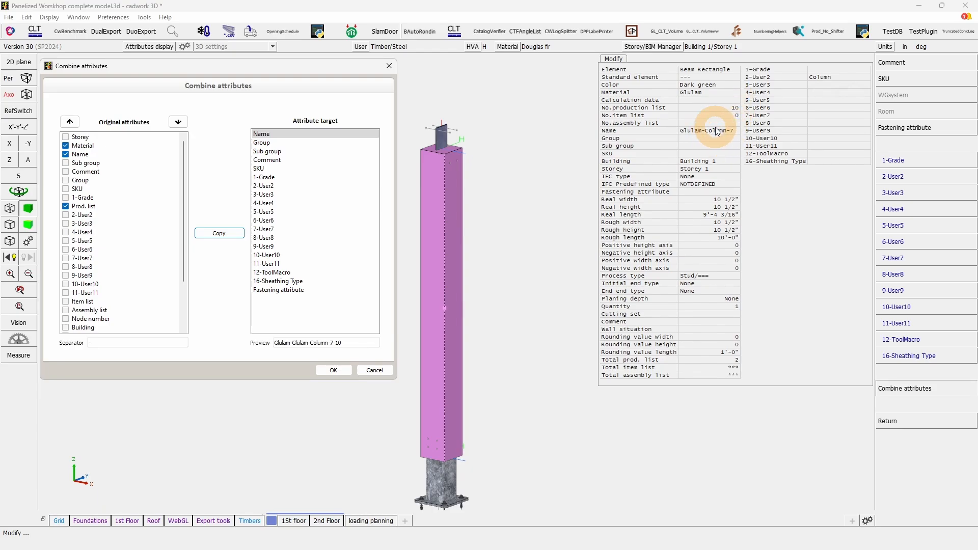
pyautogui.click(66, 155)
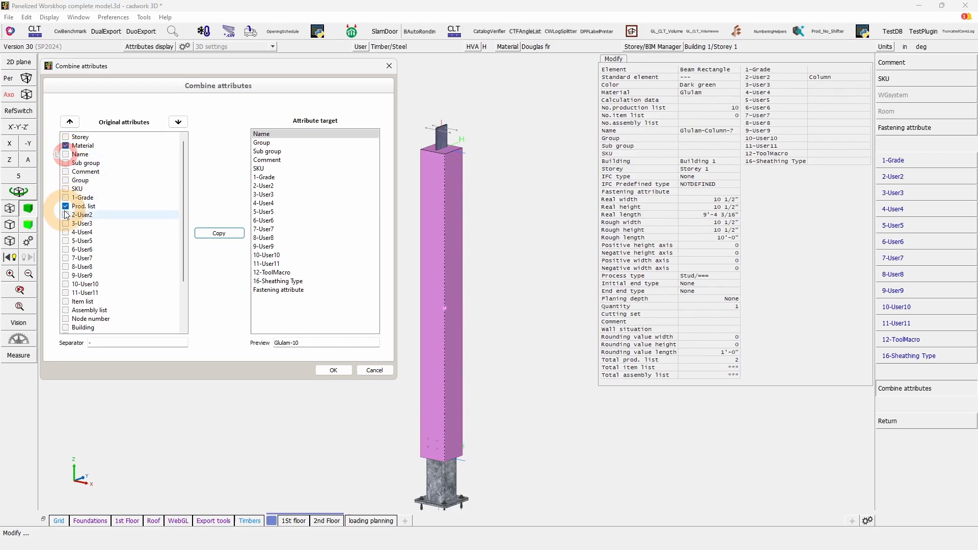
pyautogui.click(66, 207)
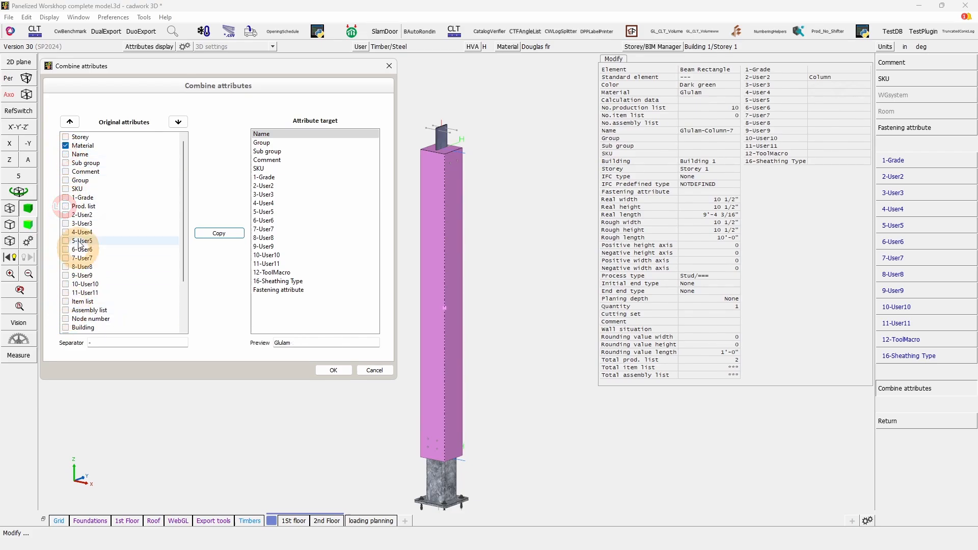
pyautogui.moveTo(82, 219); pyautogui.dragTo(83, 203)
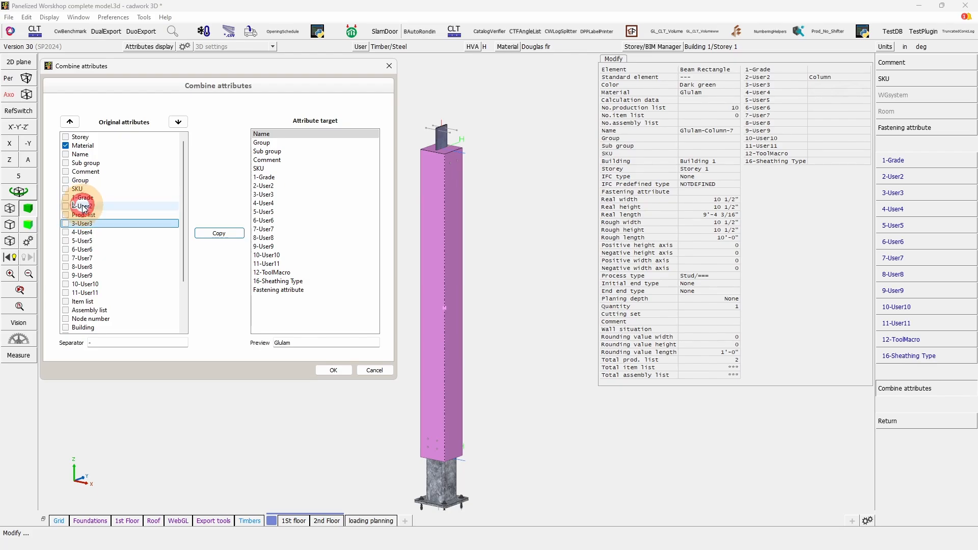
pyautogui.click(66, 206)
pyautogui.click(66, 214)
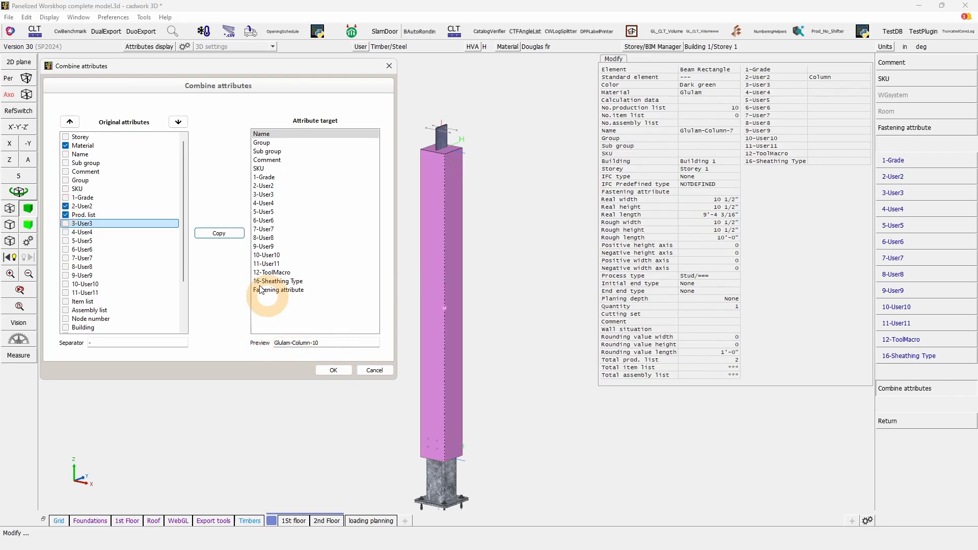
pyautogui.click(219, 233)
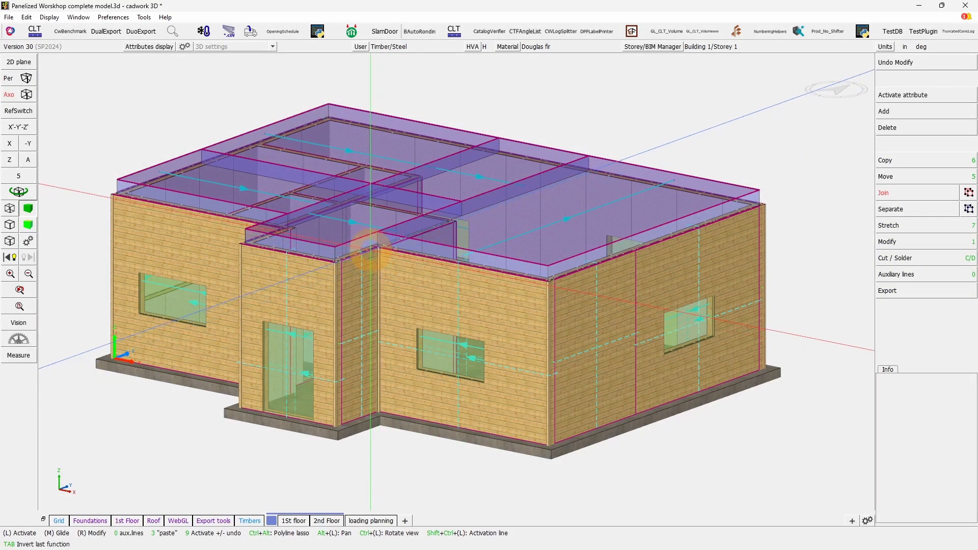
# Step: Hide the front wall's cladding and the layers behind it one by one to inspect the wall build-up, and restore them all
pyautogui.click(19, 192)
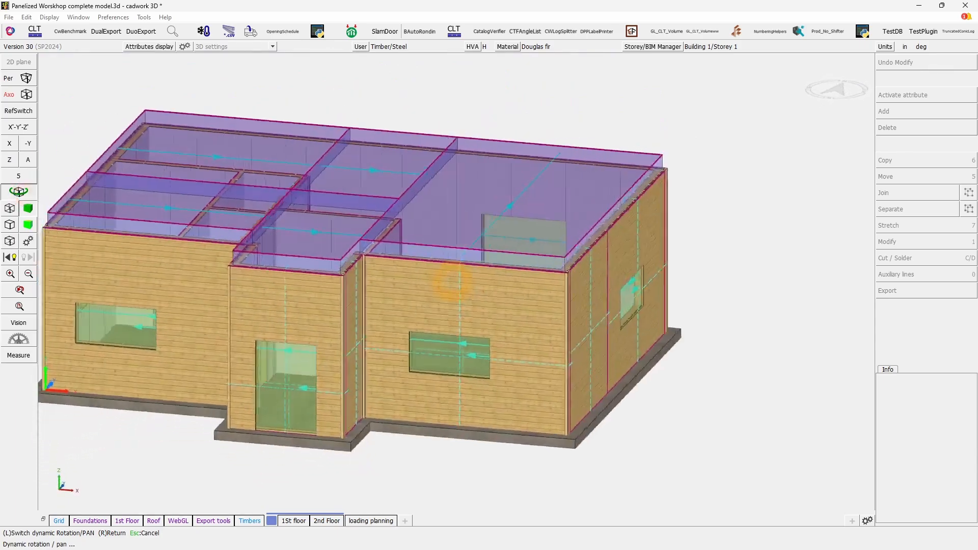
pyautogui.rightClick(456, 281)
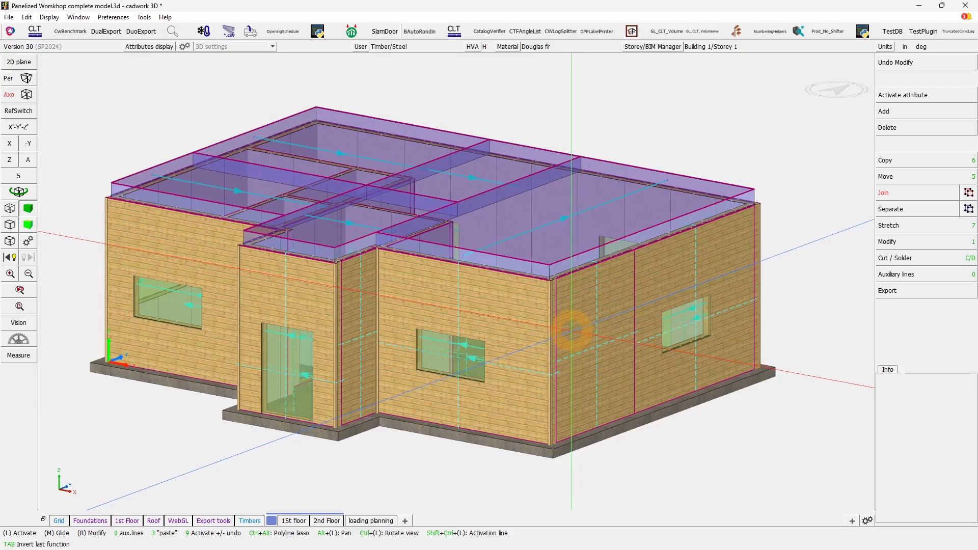
pyautogui.click(475, 325)
pyautogui.press('KP_Multiply')
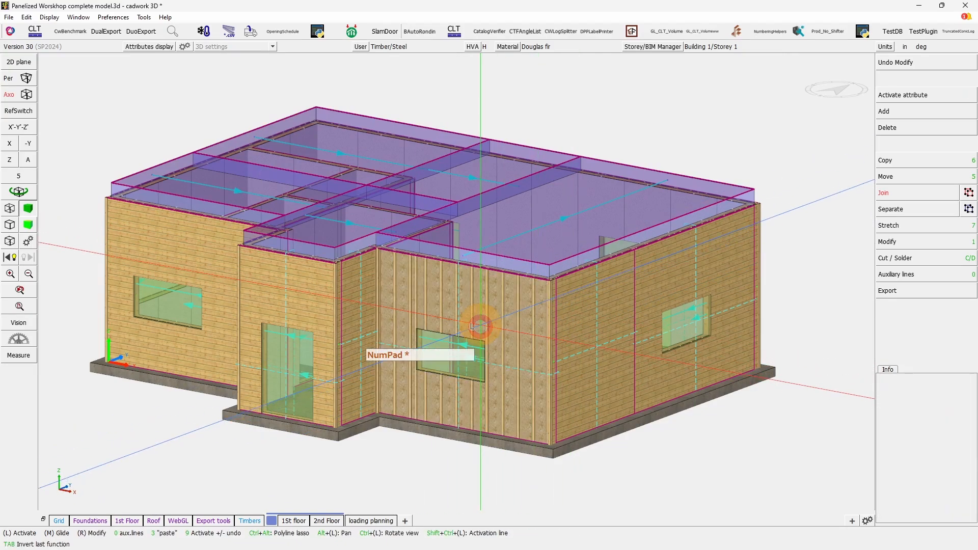
pyautogui.click(516, 318)
pyautogui.press('KP_Multiply')
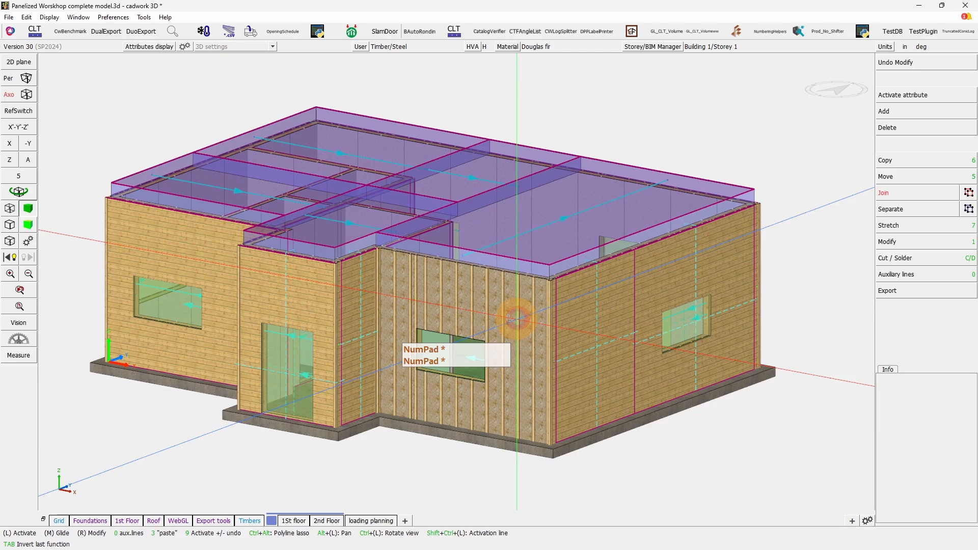
pyautogui.click(497, 323)
pyautogui.press('KP_Multiply')
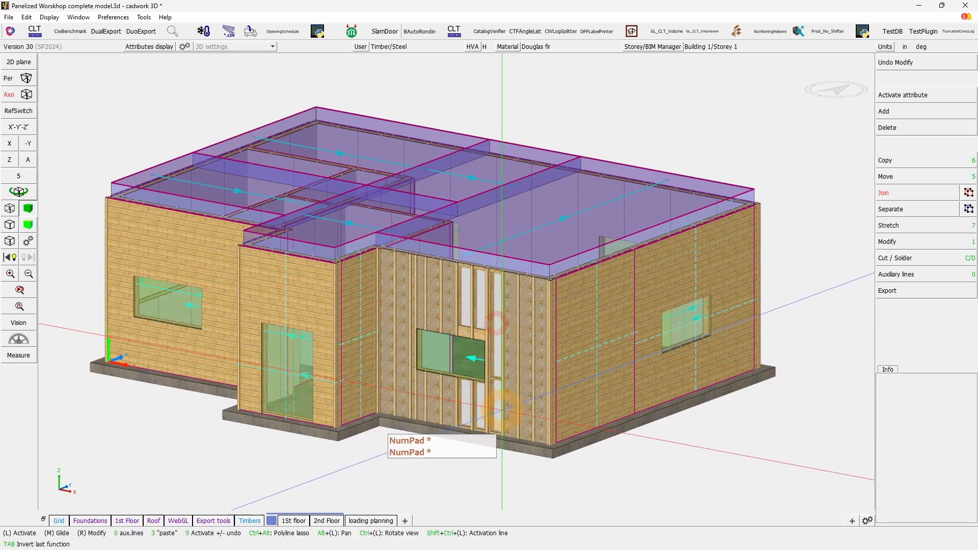
pyautogui.hotkey('shift', 'a')
pyautogui.hotkey('shift', 'a')
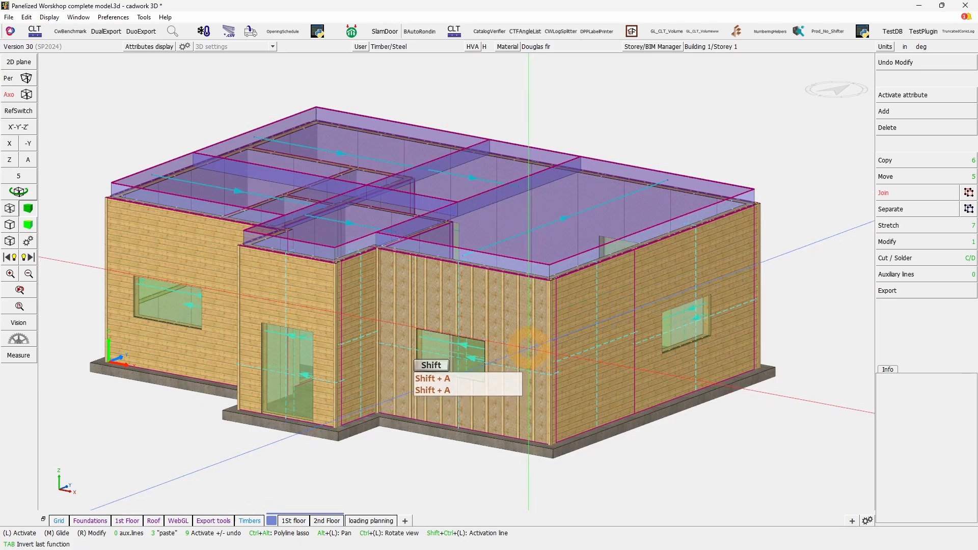
pyautogui.hotkey('shift', 'a')
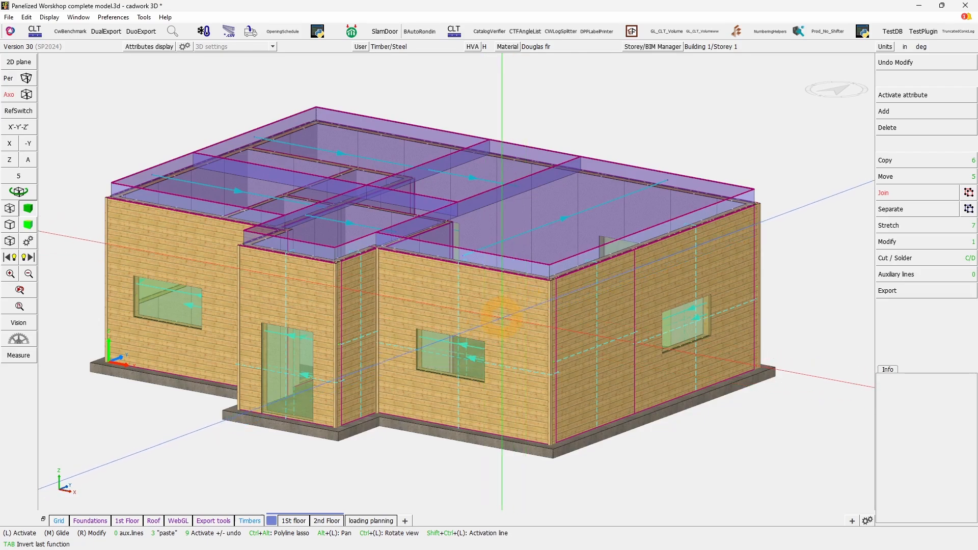
# Step: Activate all elements sharing the front wall's group to examine the group information, and deactivate them again
pyautogui.click(499, 317)
pyautogui.hotkey('ctrl', 'a')
pyautogui.press('a')
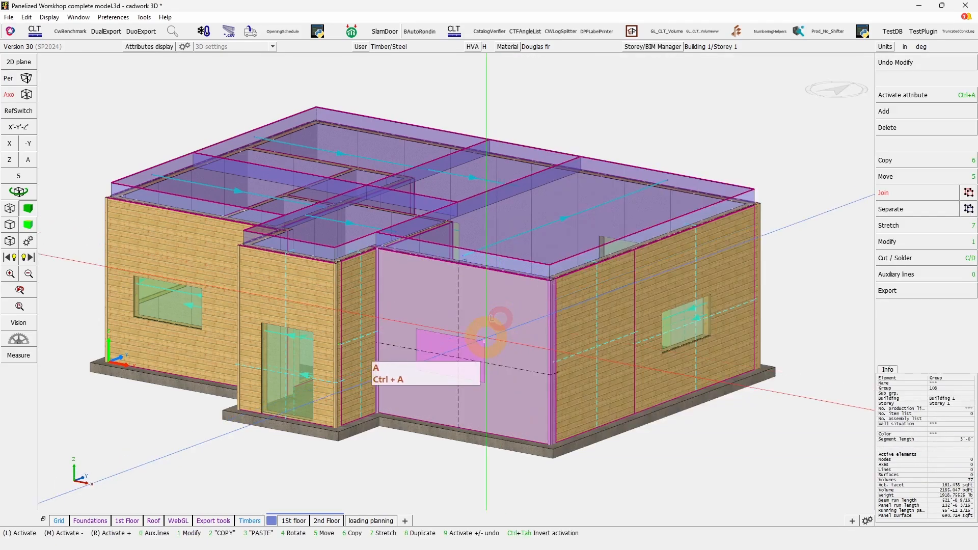
pyautogui.click(924, 394)
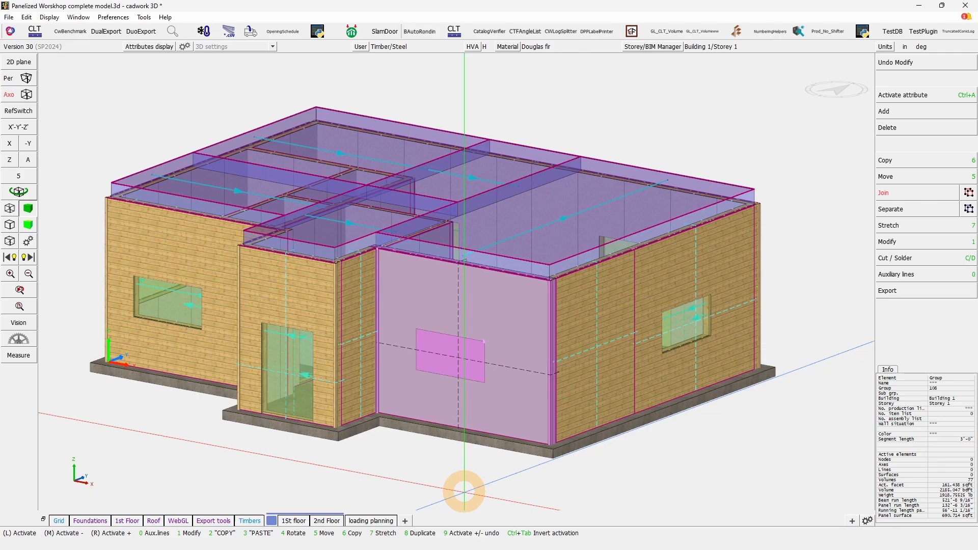
pyautogui.click(448, 490)
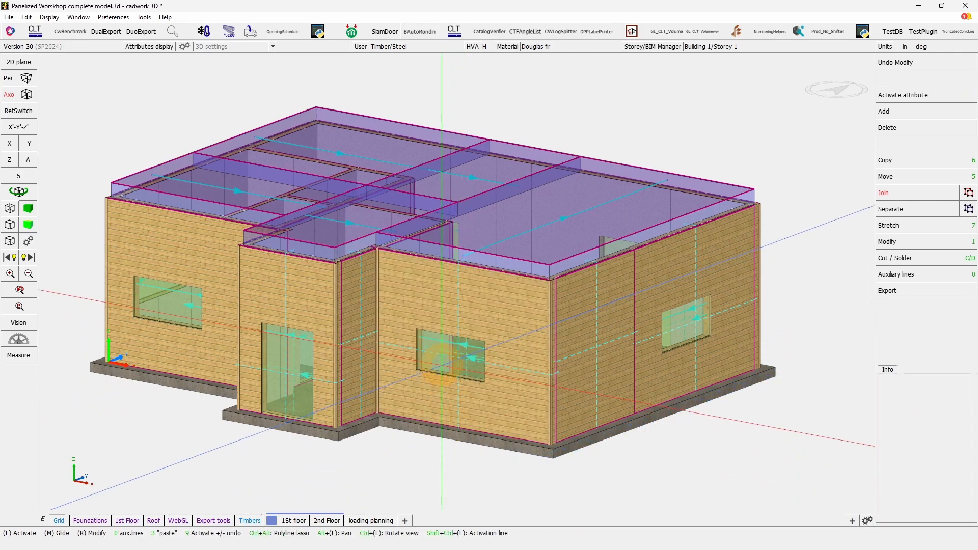
# Step: Examine the modifiable attributes of the front wall's cladding panel and of one of its battens
pyautogui.click(516, 362)
pyautogui.rightClick(517, 363)
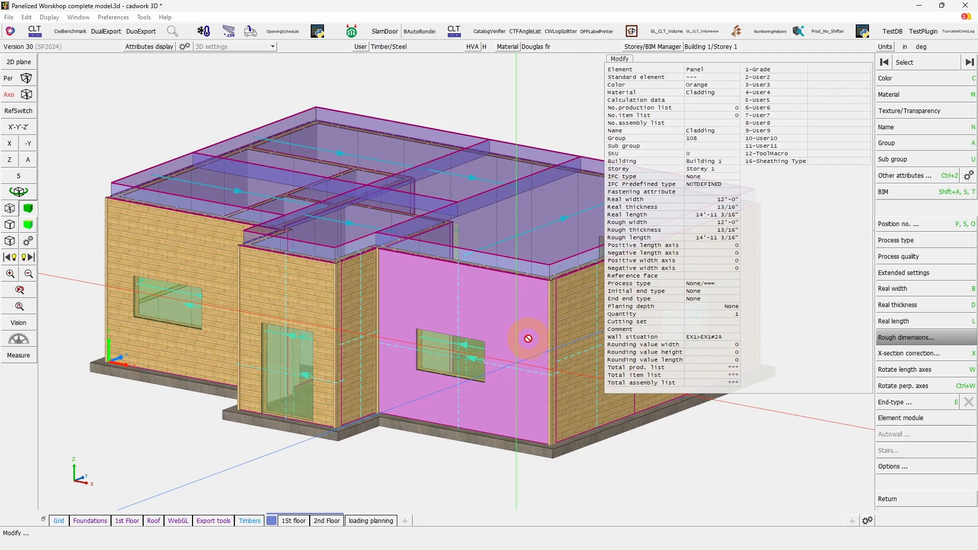
pyautogui.rightClick(530, 298)
pyautogui.click(168, 295)
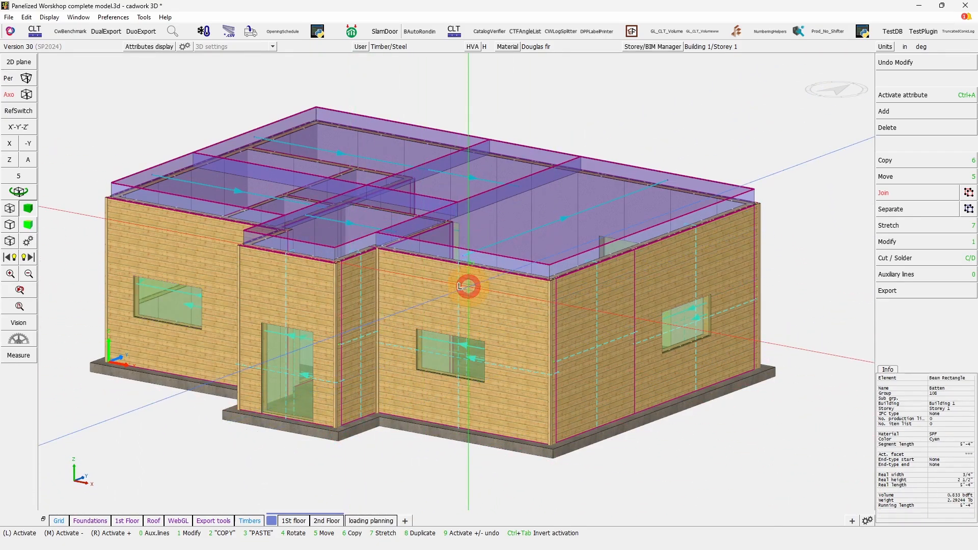
pyautogui.press('KP_1')
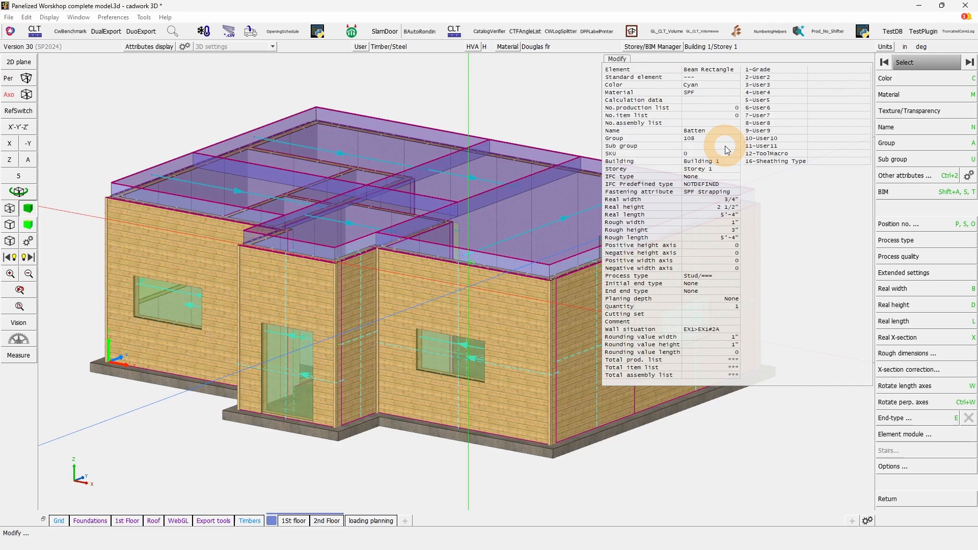
pyautogui.rightClick(464, 452)
pyautogui.click(464, 484)
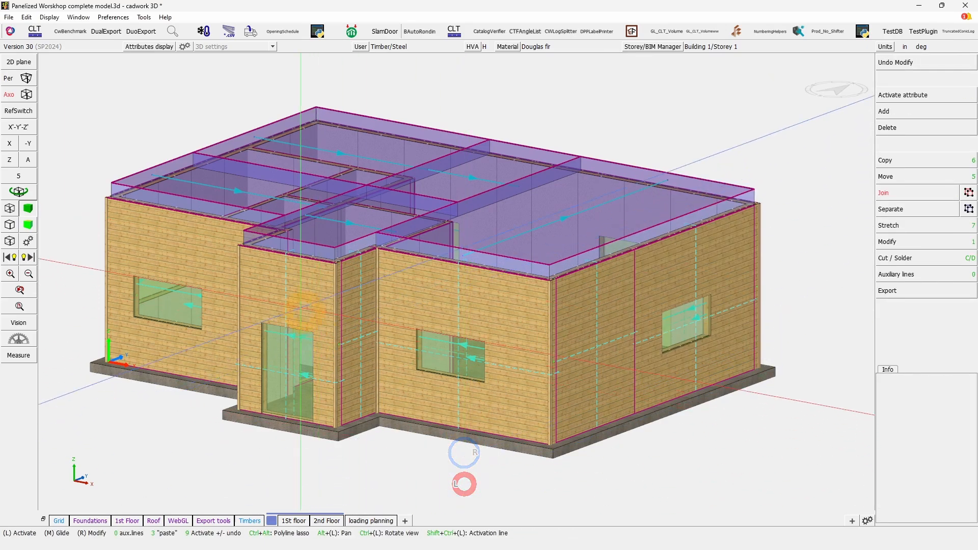
# Step: In the front view, activate all the storey's wall elements and set their comment to A
pyautogui.click(29, 144)
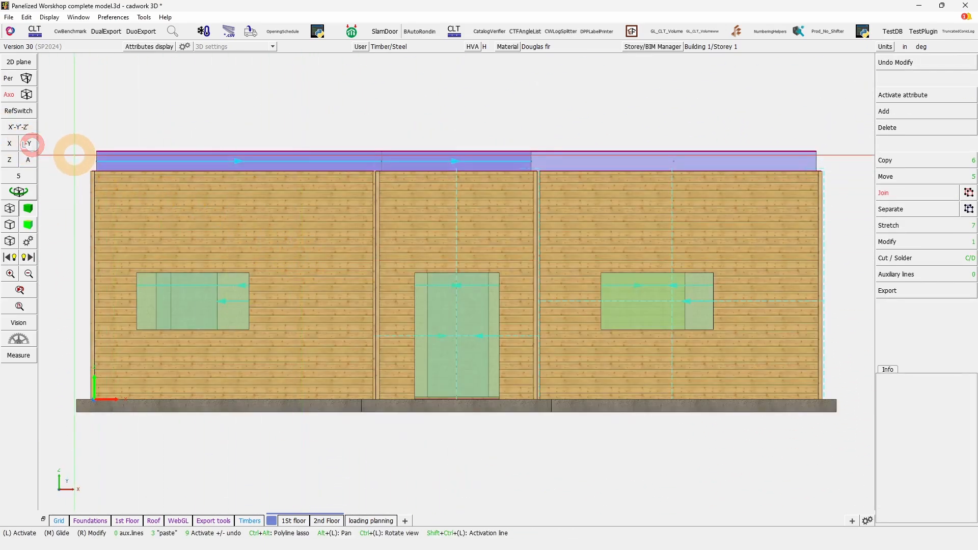
pyautogui.click(92, 179)
pyautogui.click(392, 369)
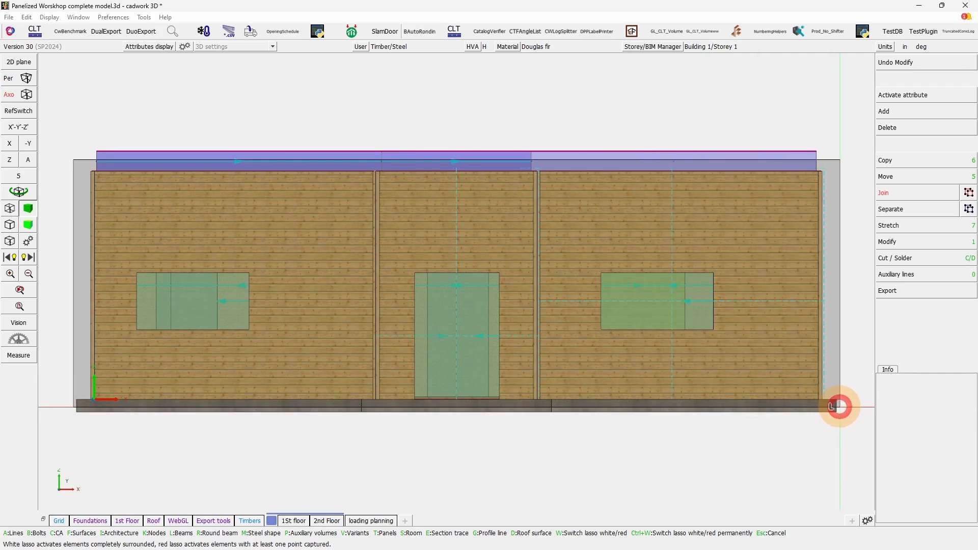
pyautogui.click(842, 406)
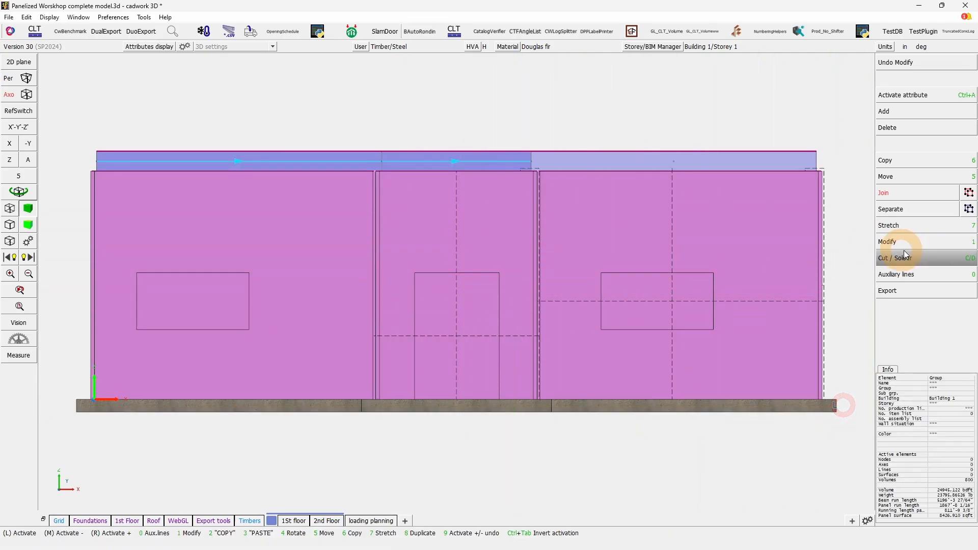
pyautogui.click(924, 242)
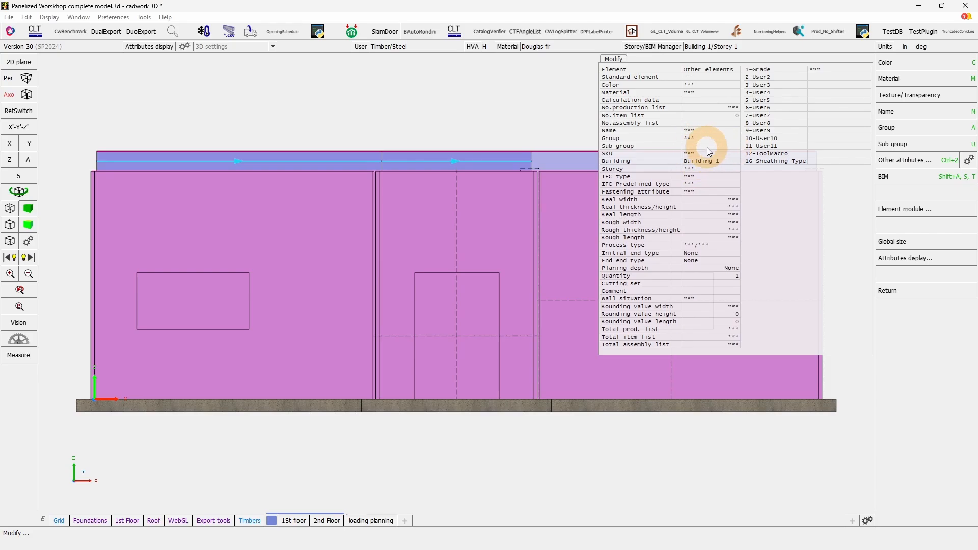
pyautogui.click(912, 161)
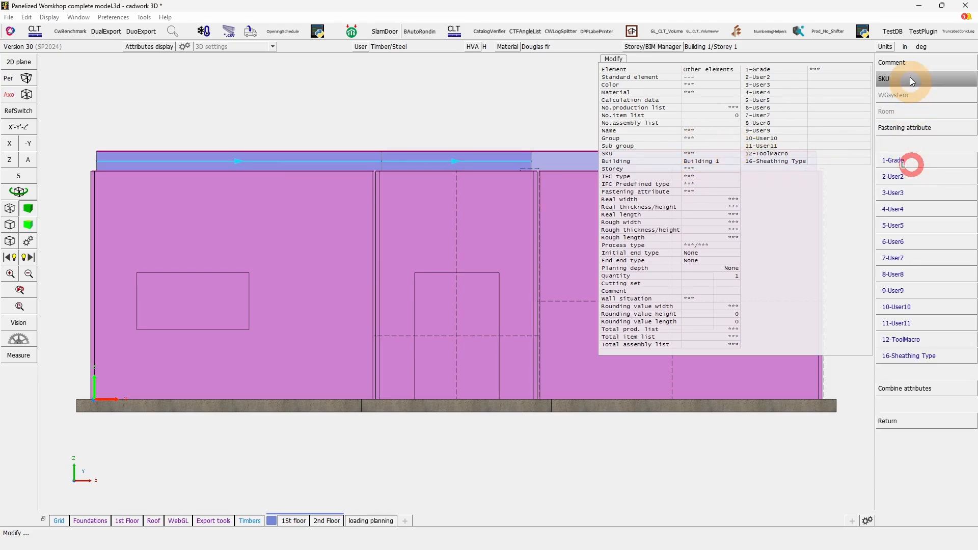
pyautogui.click(912, 64)
pyautogui.write('A')
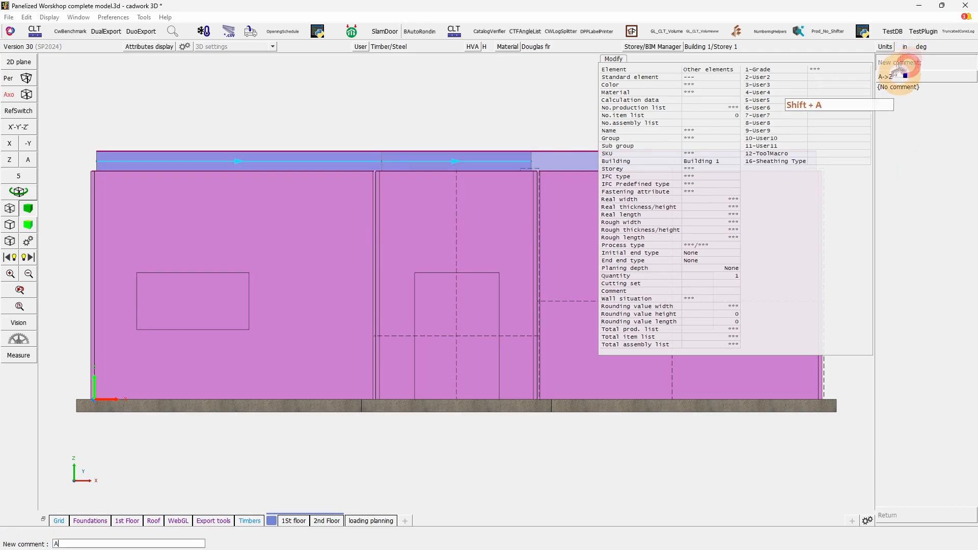
pyautogui.rightClick(922, 277)
pyautogui.rightClick(742, 463)
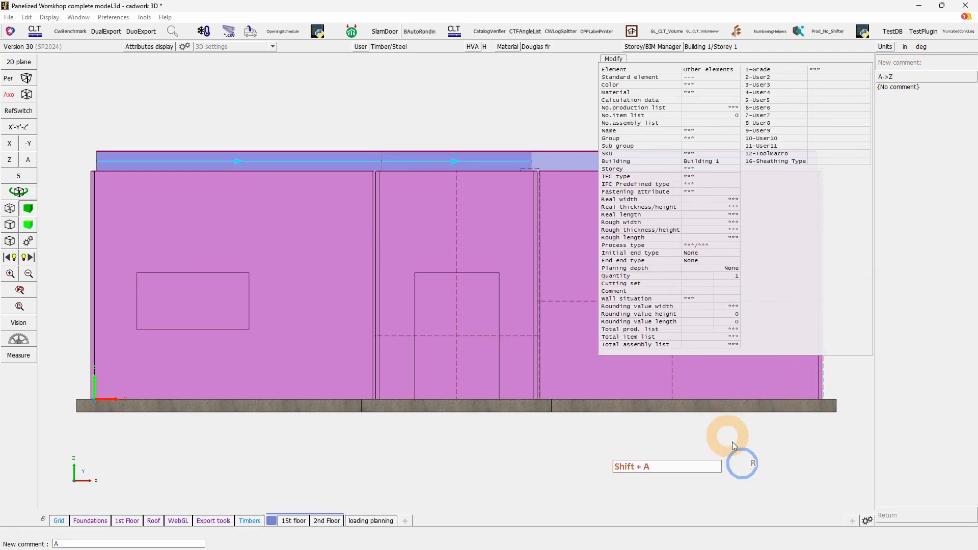
pyautogui.rightClick(808, 475)
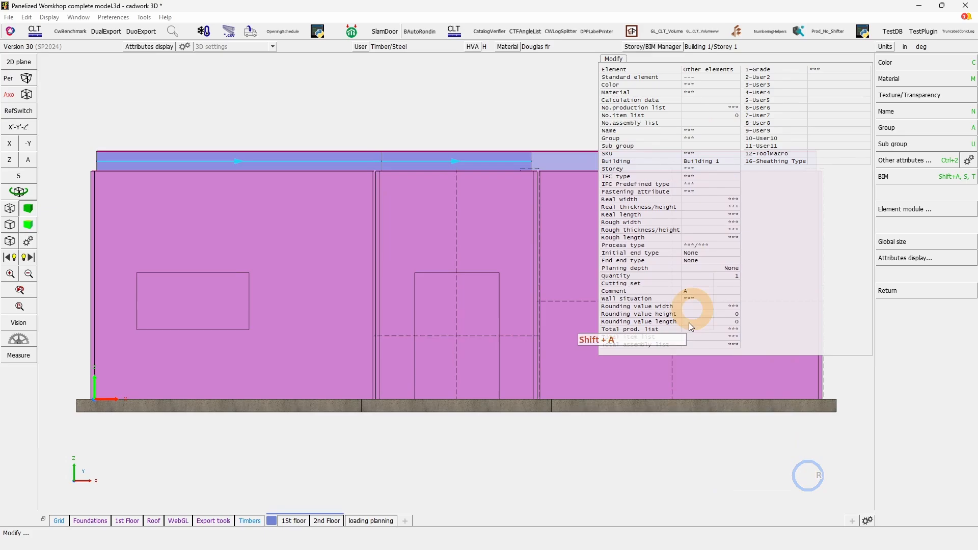
pyautogui.rightClick(674, 442)
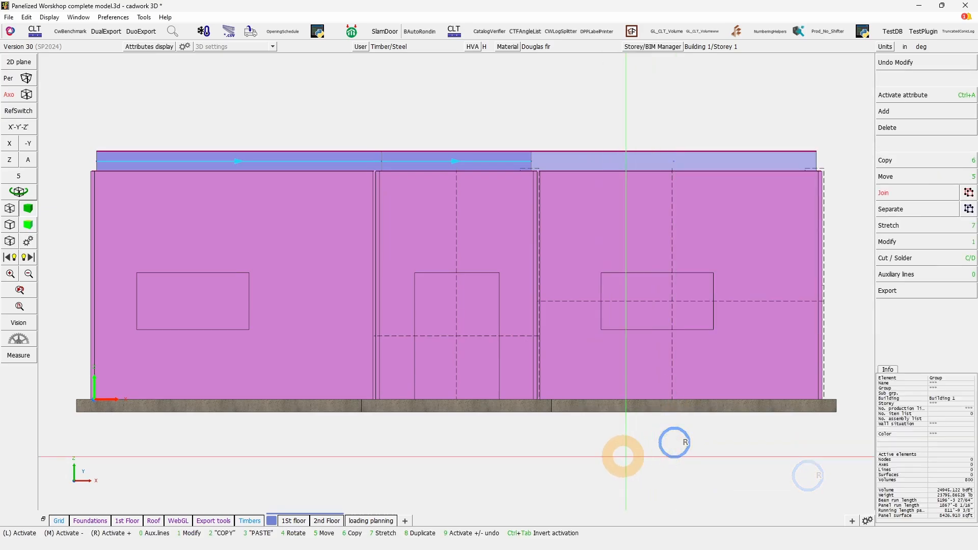
# Step: Copy the activated walls 3 times along Z, using the distance from the wall base to the top of the floor panels
pyautogui.keyDown('ctrl'); pyautogui.rightClick(95, 399); pyautogui.keyUp('ctrl')
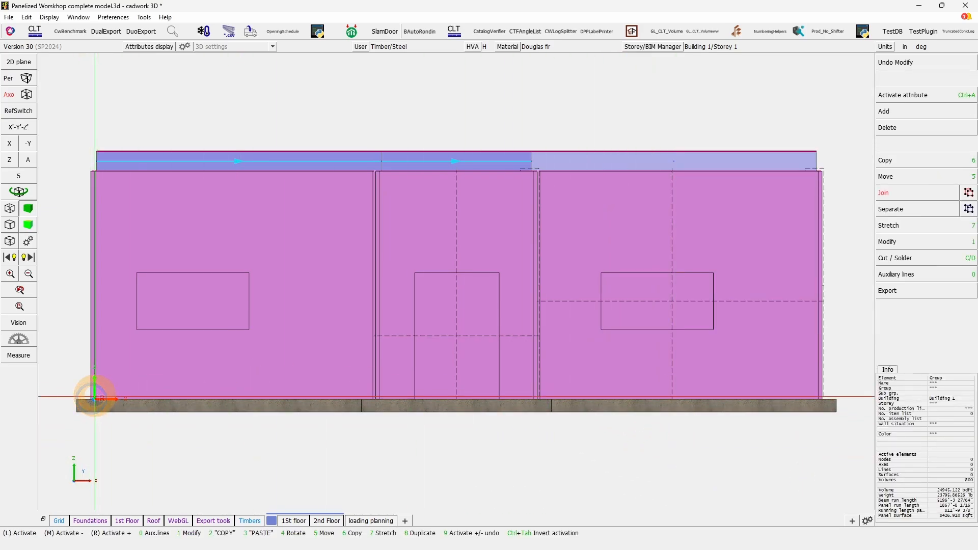
pyautogui.press('KP_6')
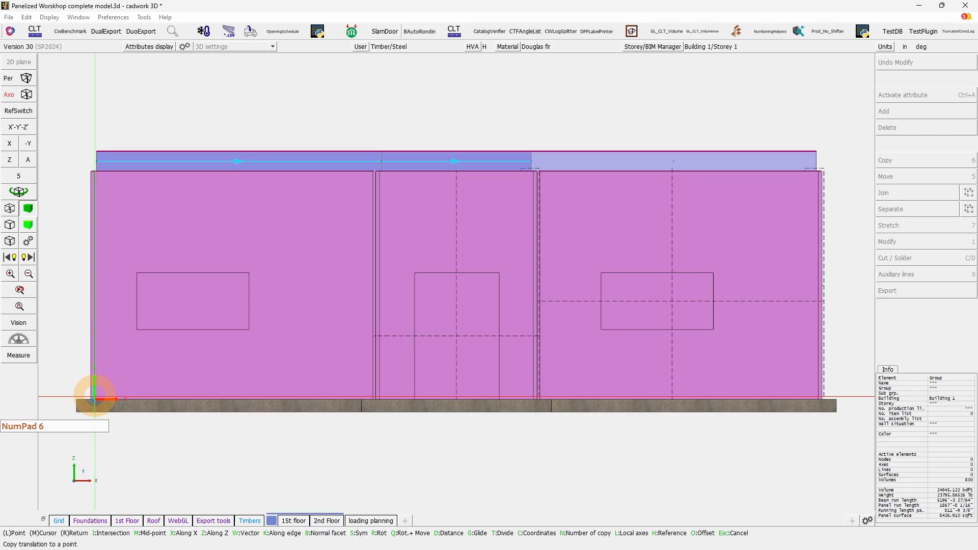
pyautogui.write('3')
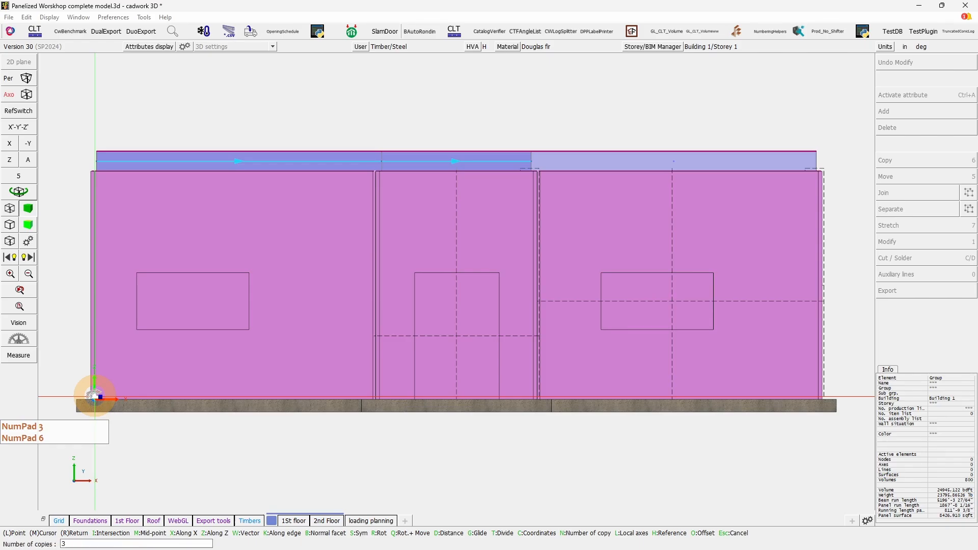
pyautogui.press('Return')
pyautogui.press('z')
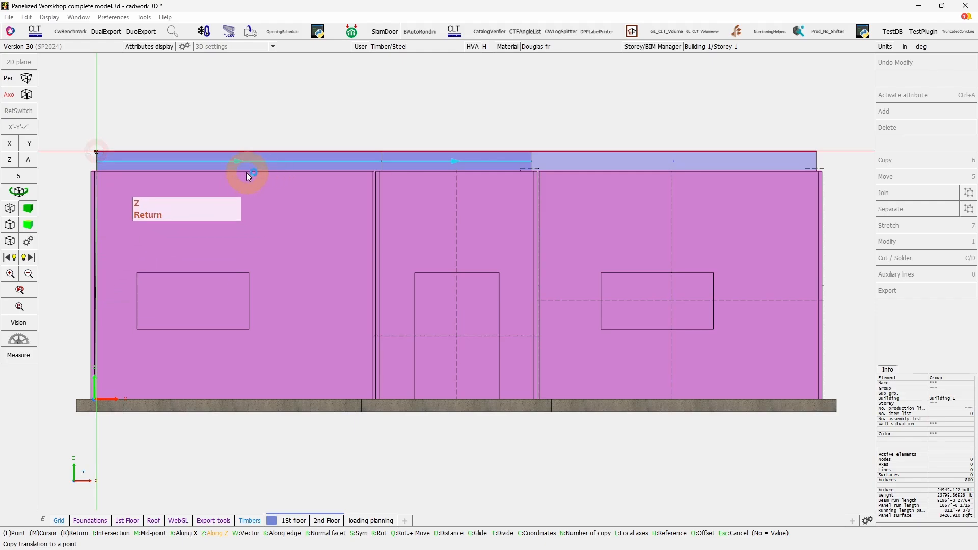
pyautogui.rightClick(302, 312)
# Step: Activate only the walls of the second level from the ground and set their comment to B
pyautogui.scroll(-2, 515, 298)
pyautogui.scroll(1, 562, 209)
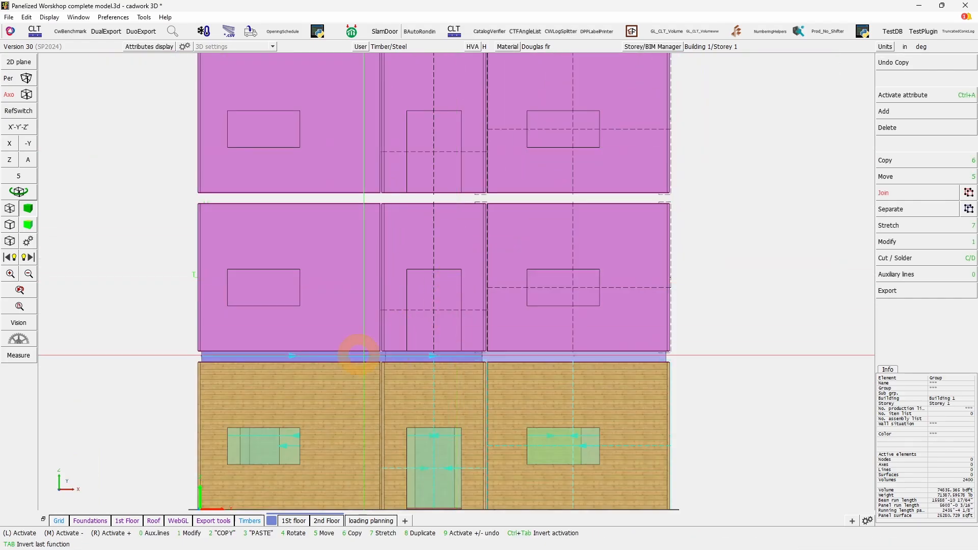
pyautogui.moveTo(175, 358); pyautogui.dragTo(682, 200)
pyautogui.click(915, 248)
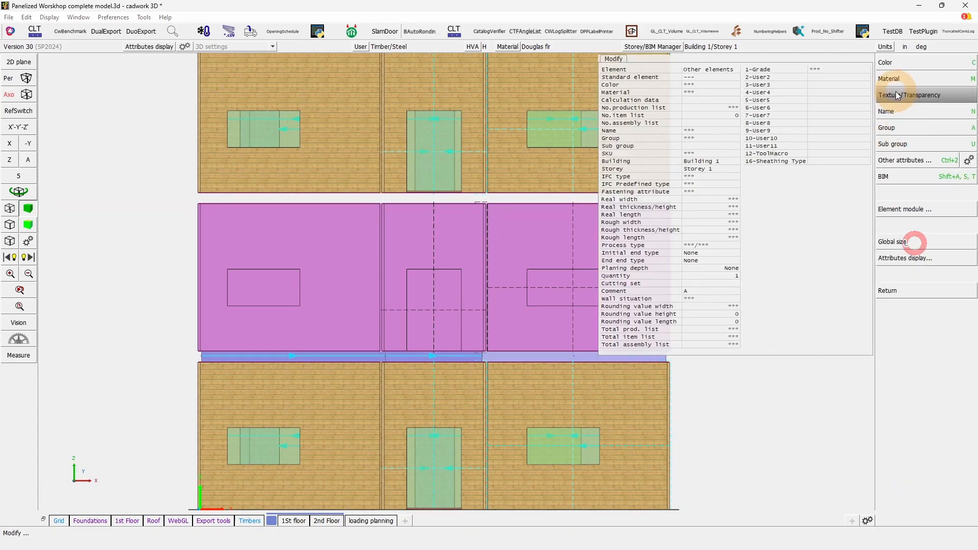
pyautogui.click(917, 168)
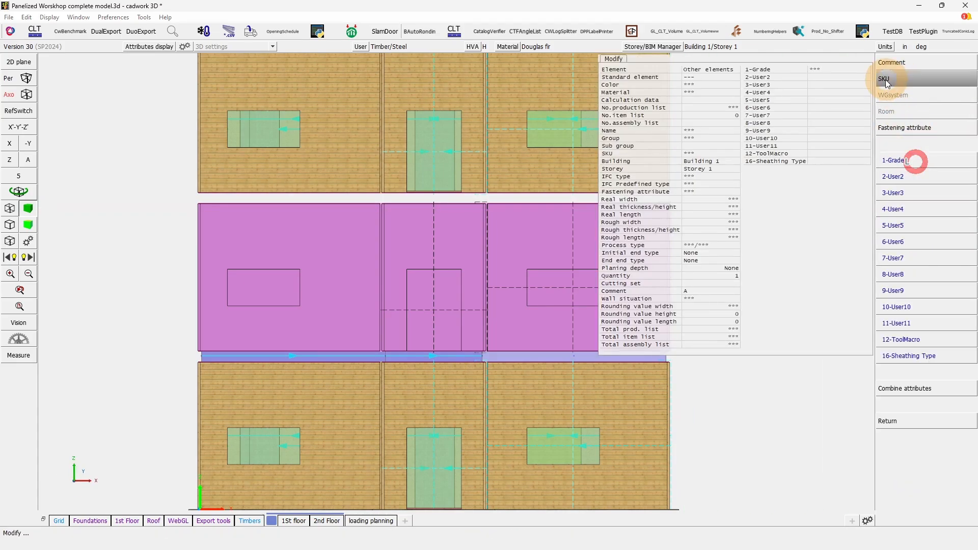
pyautogui.click(902, 63)
pyautogui.click(902, 62)
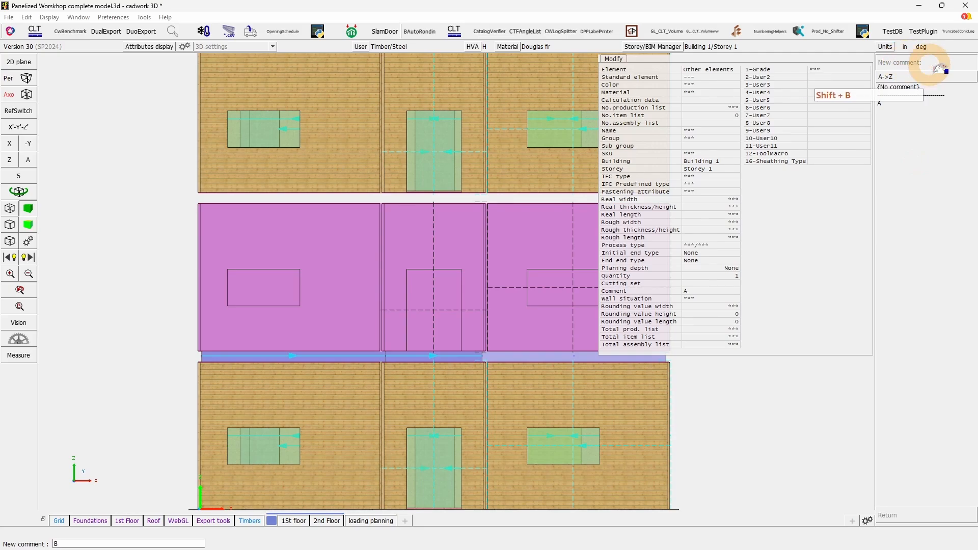
pyautogui.rightClick(676, 408)
pyautogui.rightClick(747, 418)
pyautogui.rightClick(706, 363)
# Step: Activate only the walls of the third level from the ground and set their comment to C
pyautogui.scroll(-4, 390, 312)
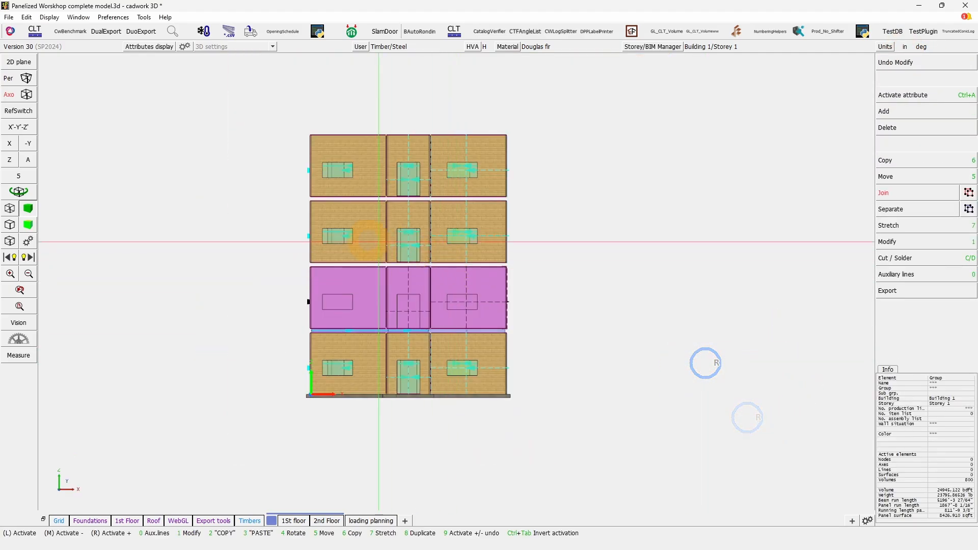
pyautogui.moveTo(299, 265); pyautogui.dragTo(554, 199)
pyautogui.press('KP_1')
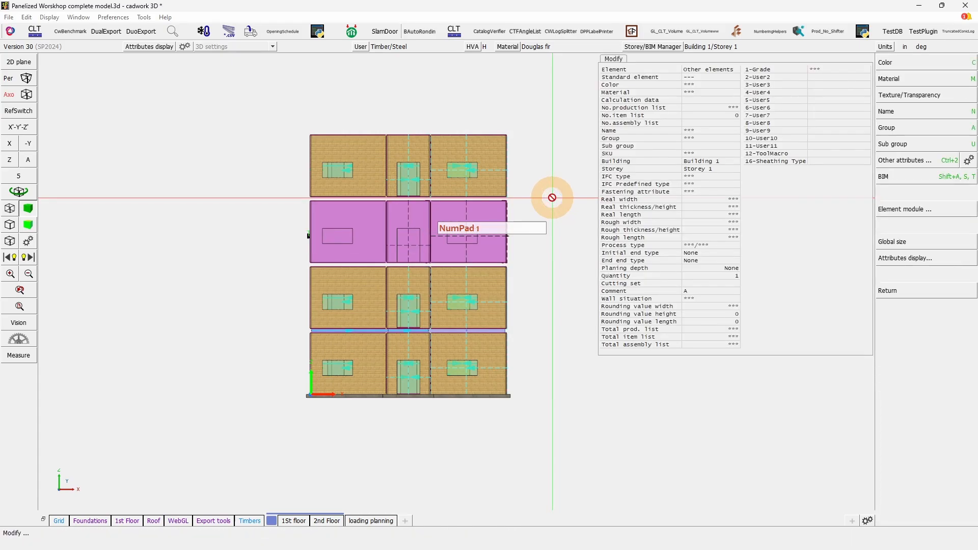
pyautogui.click(902, 160)
pyautogui.click(899, 153)
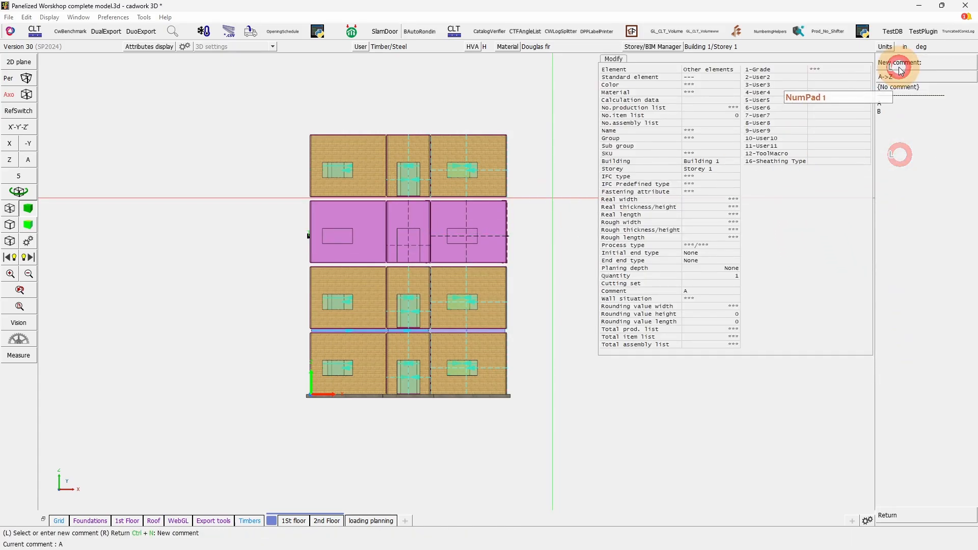
pyautogui.click(897, 64)
pyautogui.rightClick(545, 331)
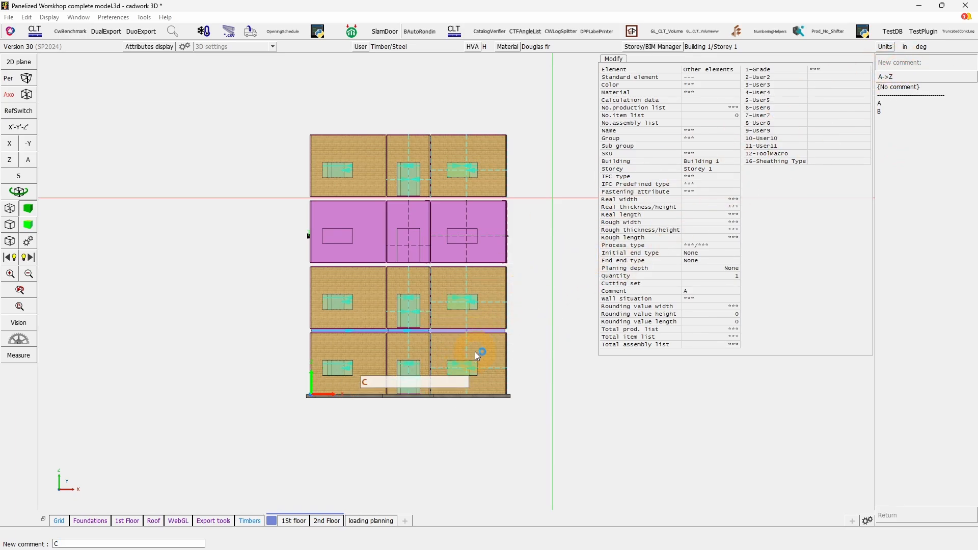
pyautogui.rightClick(521, 343)
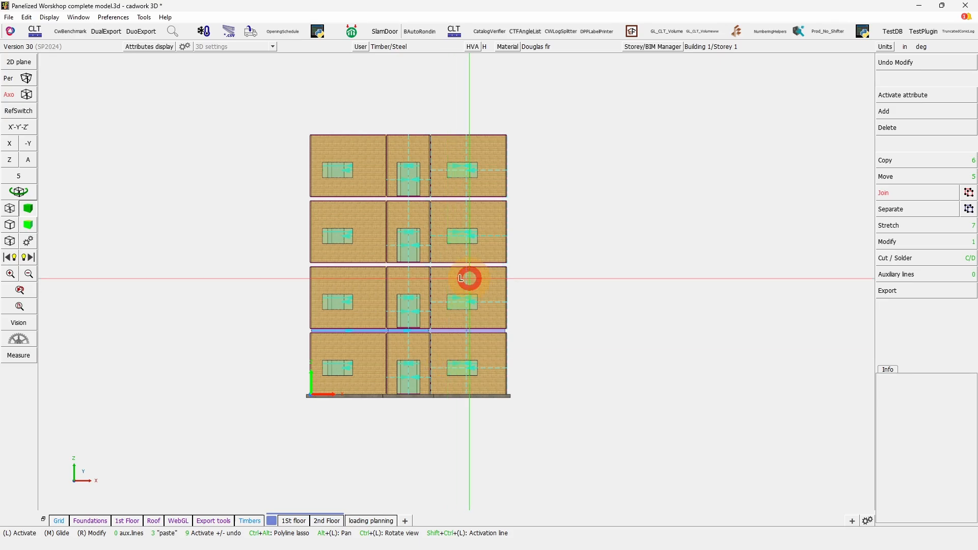
# Step: Check the comment and other modifiable attributes of the wall panel around the second level's window nearest the building's far end
pyautogui.click(468, 278)
pyautogui.press('KP_1')
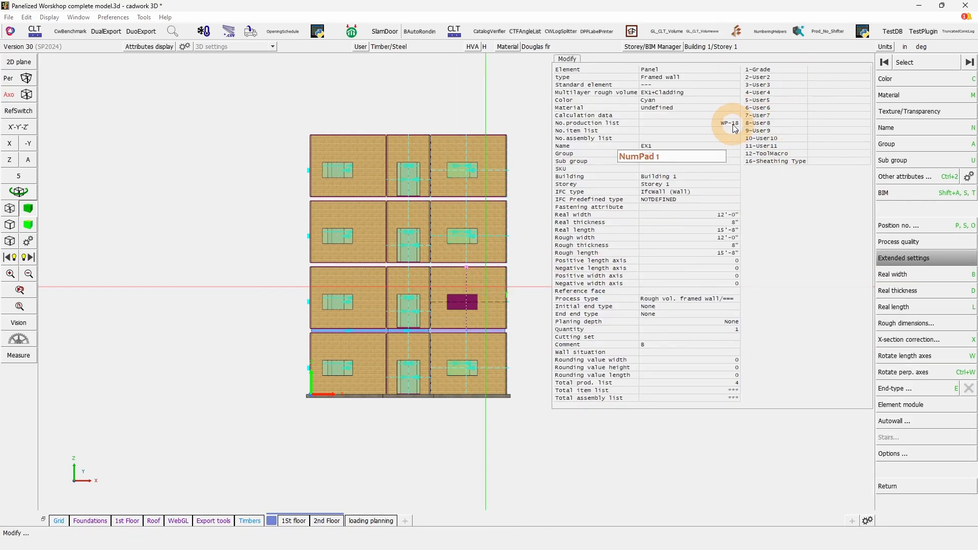
pyautogui.rightClick(466, 460)
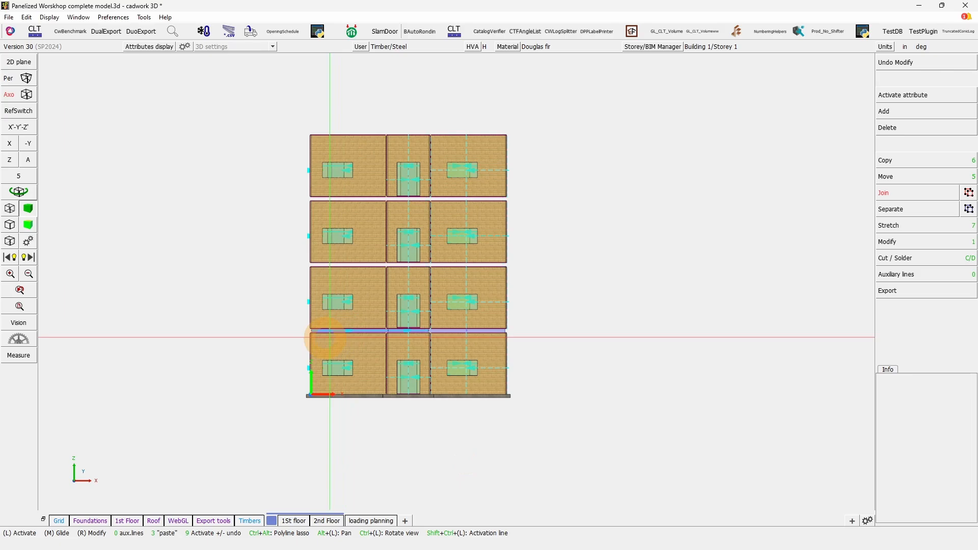
# Step: Hide the floor panels above the lowest level and the slab beneath the building
pyautogui.hotkey('shift', 'ctrl')
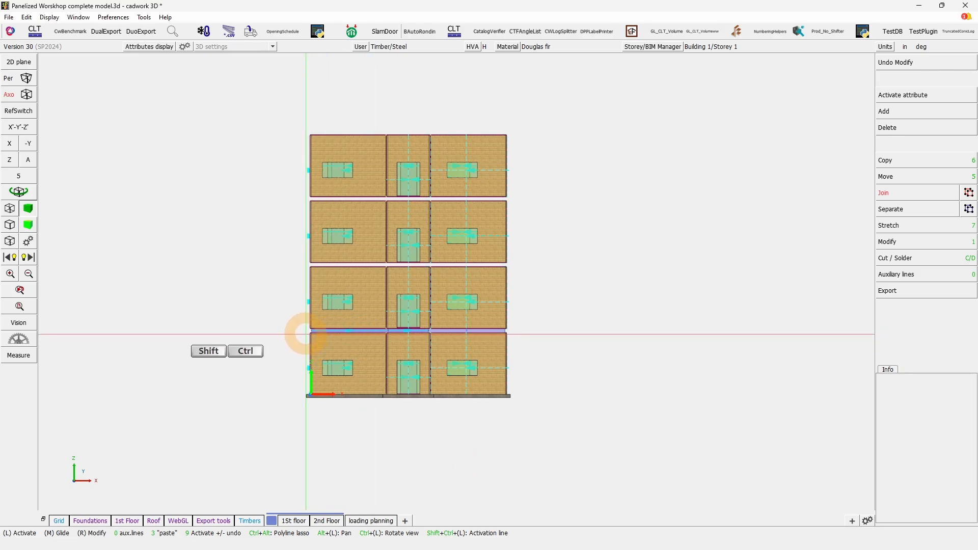
pyautogui.keyDown('ctrl'); pyautogui.keyDown('shift'); pyautogui.moveTo(306, 333); pyautogui.dragTo(523, 330); pyautogui.keyUp('shift'); pyautogui.keyUp('ctrl')
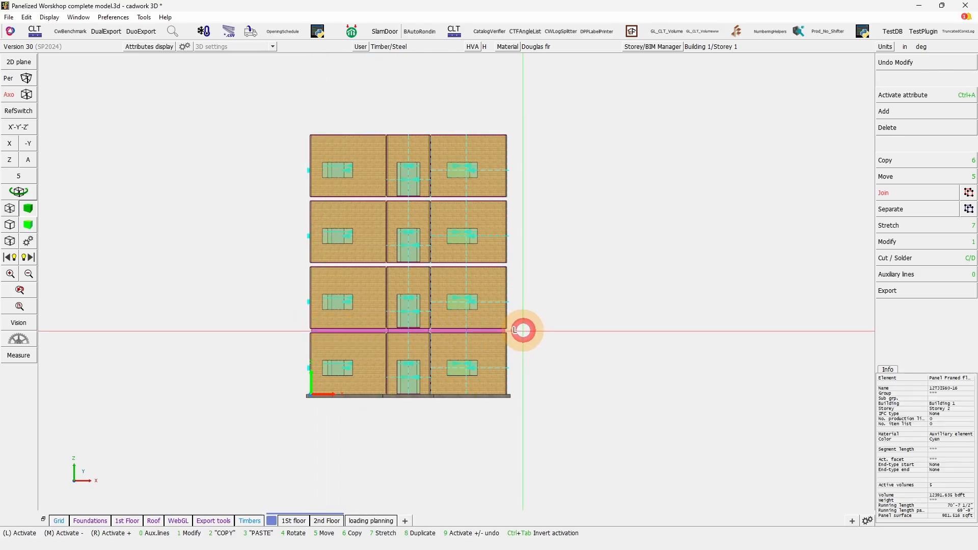
pyautogui.press('KP_Multiply')
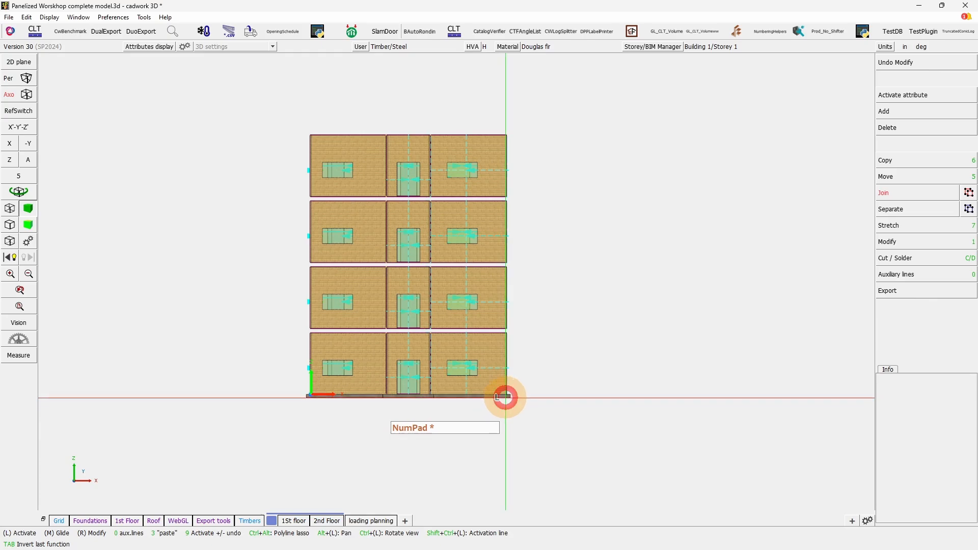
pyautogui.moveTo(510, 395); pyautogui.dragTo(544, 426)
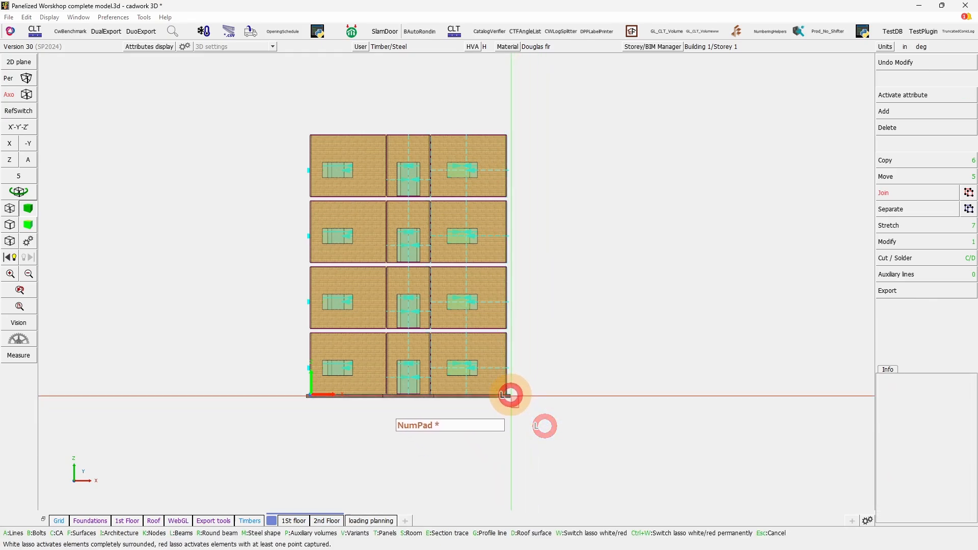
pyautogui.click(509, 395)
pyautogui.press('KP_Multiply')
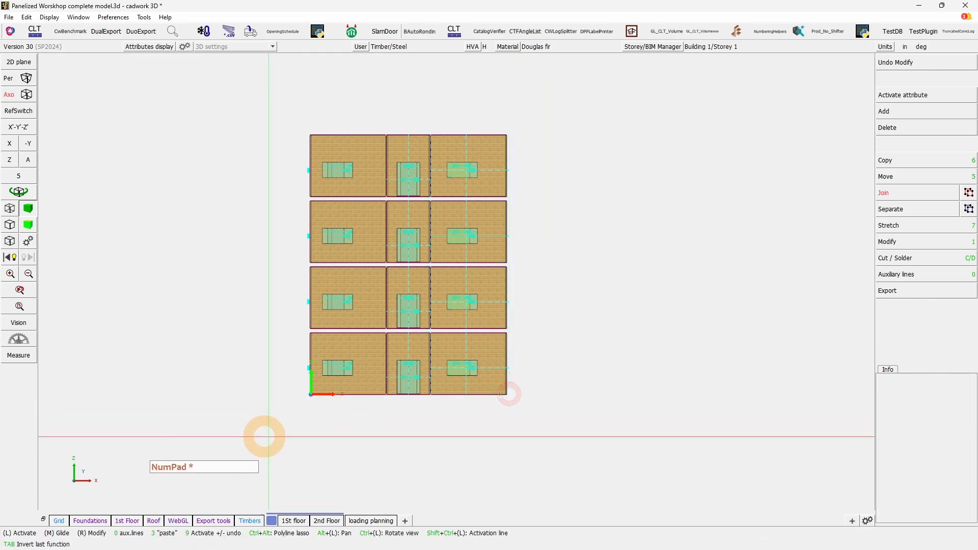
# Step: Activate the walls of all four levels and set Combine attributes to use only Comment and Group as original attributes
pyautogui.moveTo(265, 437); pyautogui.dragTo(660, 59)
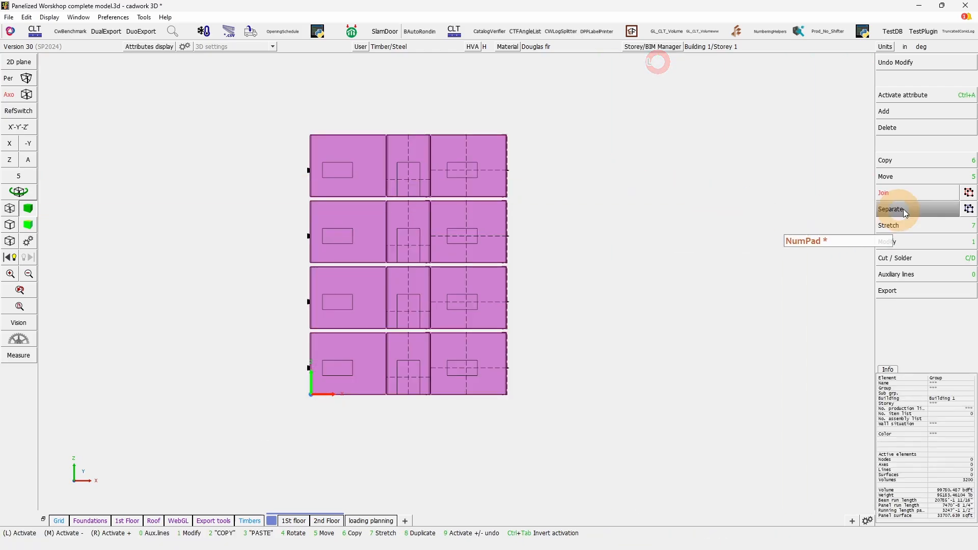
pyautogui.click(906, 213)
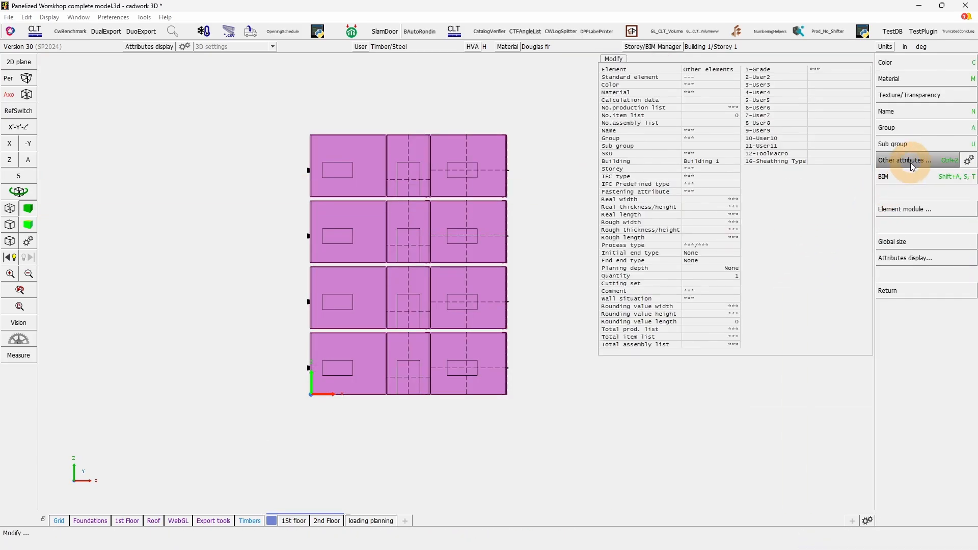
pyautogui.click(913, 167)
pyautogui.click(909, 389)
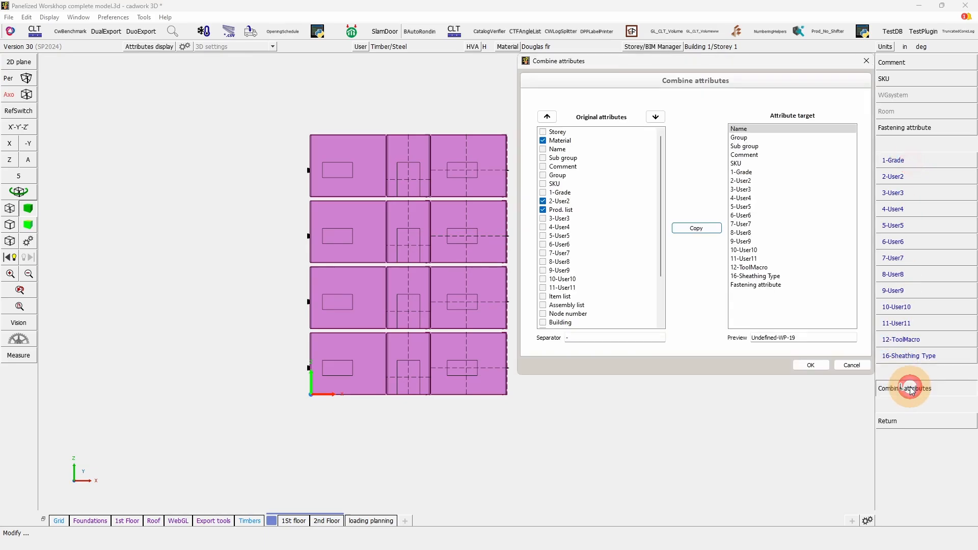
pyautogui.click(543, 140)
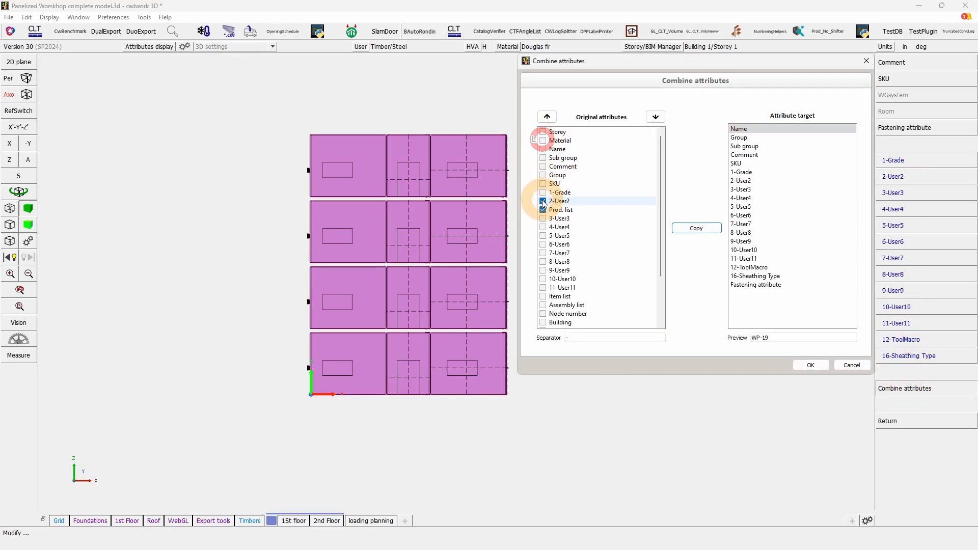
pyautogui.click(543, 201)
pyautogui.click(543, 210)
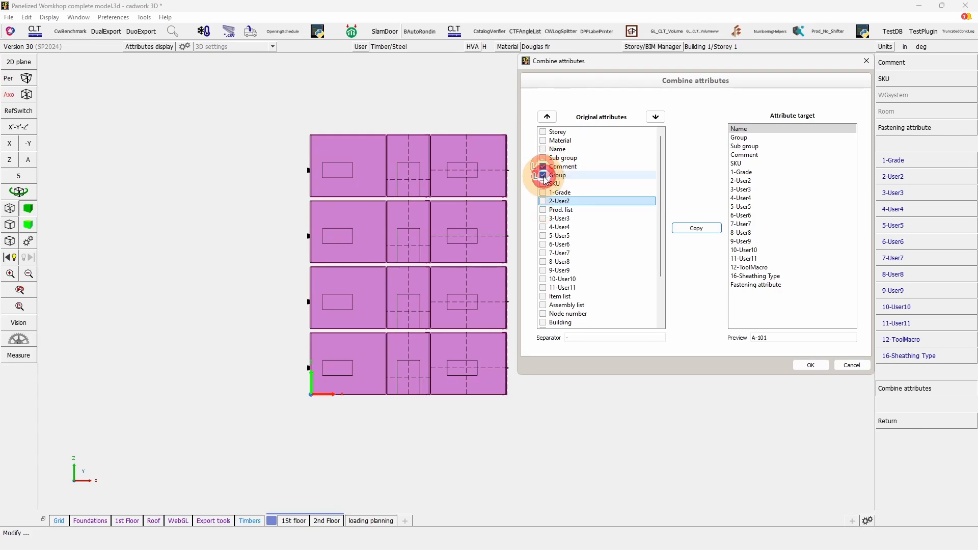
# Step: Copy the combined Comment and Group, separated by a hyphen, into the Group attribute and deactivate the walls
pyautogui.click(556, 339)
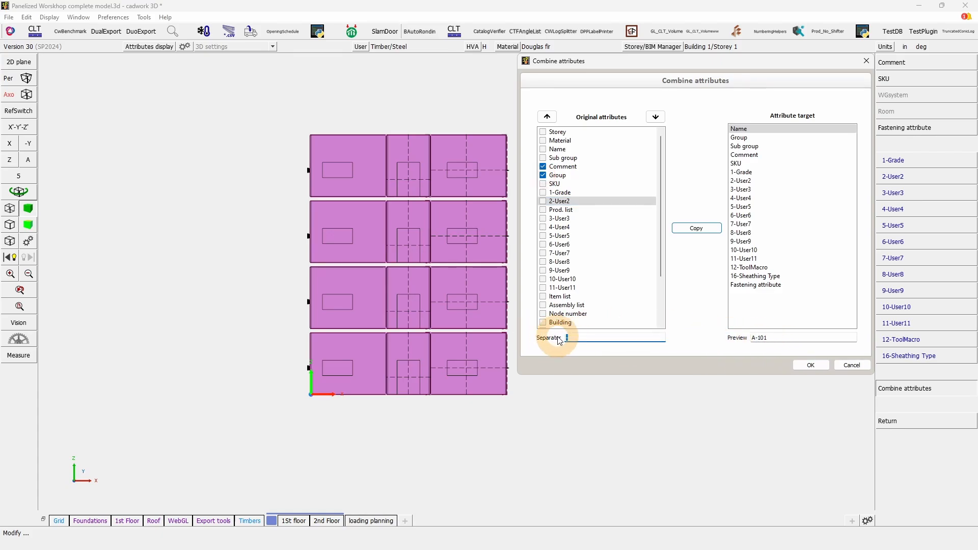
pyautogui.click(745, 138)
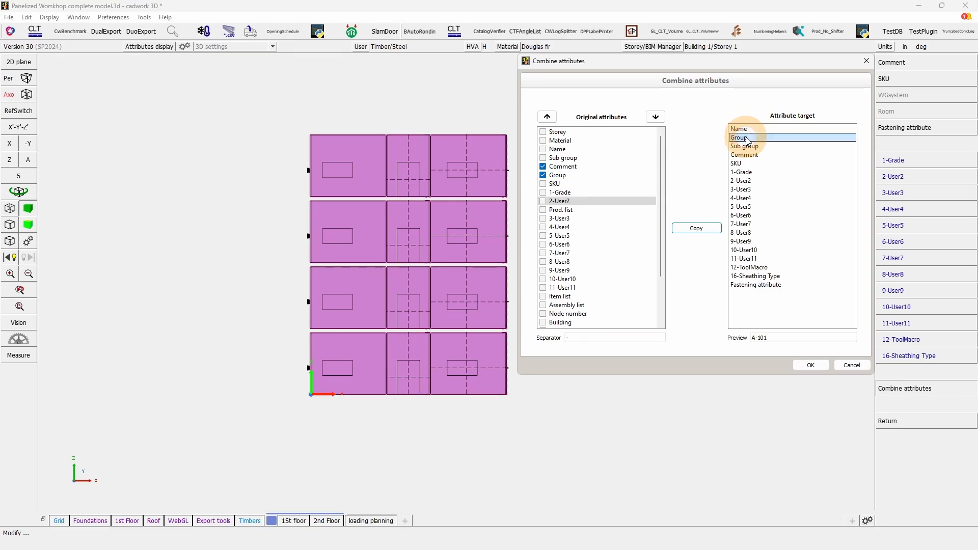
pyautogui.click(543, 167)
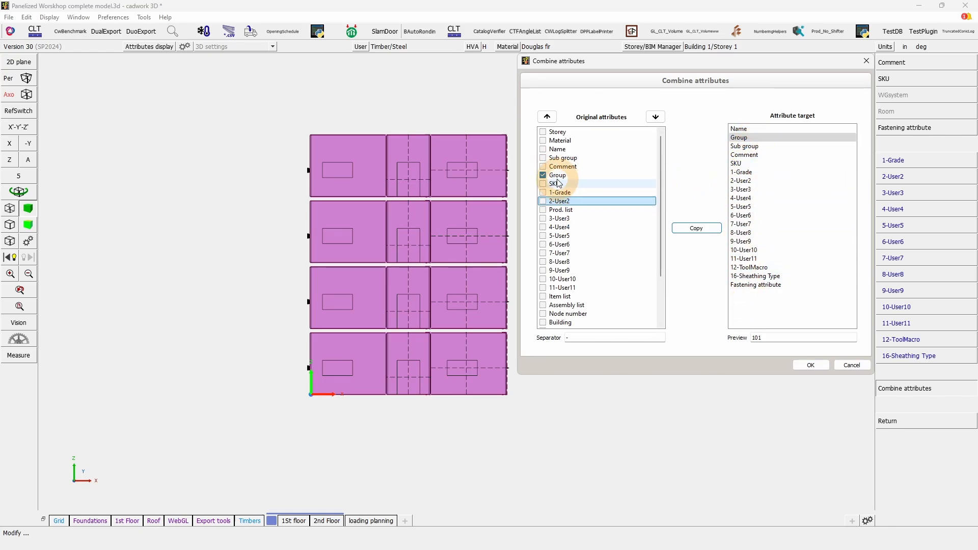
pyautogui.click(710, 230)
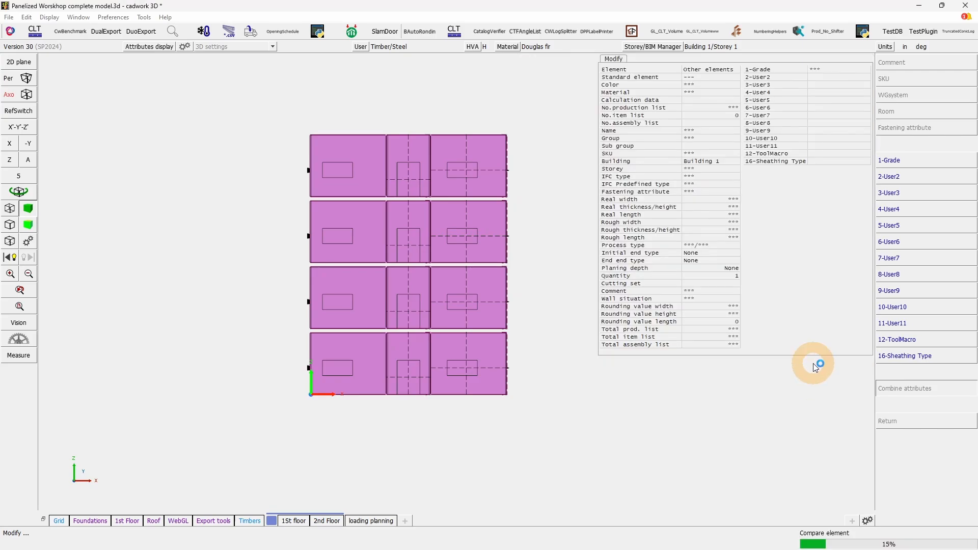
pyautogui.rightClick(606, 395)
pyautogui.rightClick(561, 410)
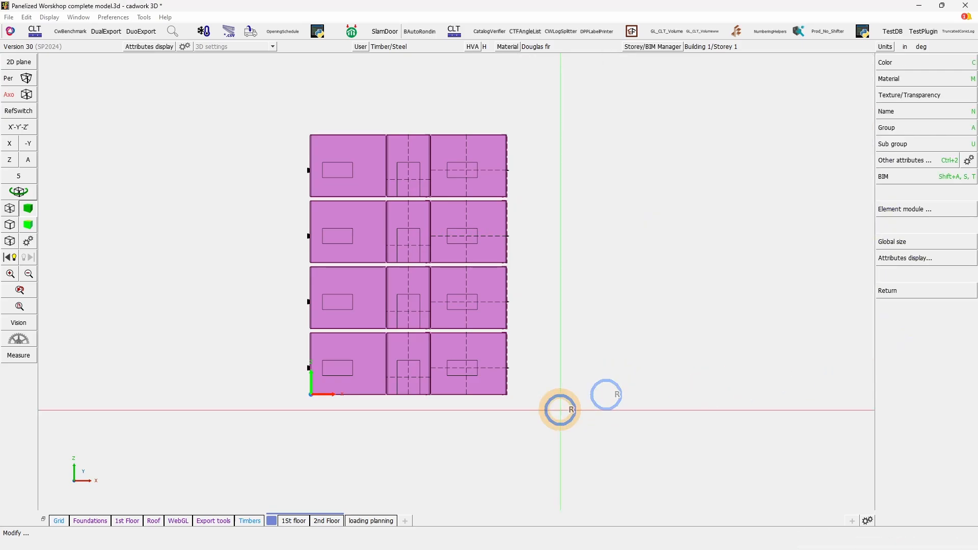
pyautogui.click(550, 416)
# Step: Activate the lowest level's wall at the origin by its group and check its combined group attribute
pyautogui.click(356, 364)
pyautogui.hotkey('ctrl', 'a')
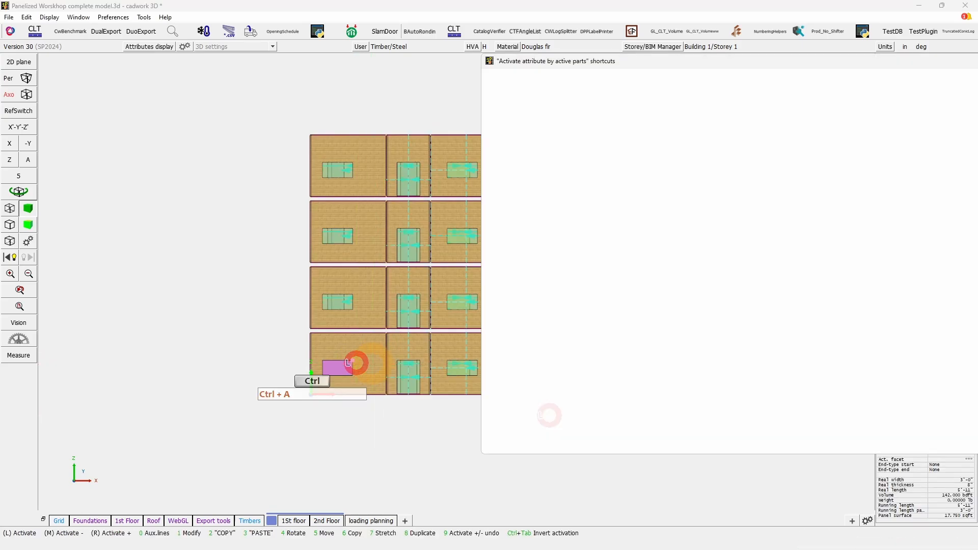
pyautogui.press('a')
pyautogui.press('KP_1')
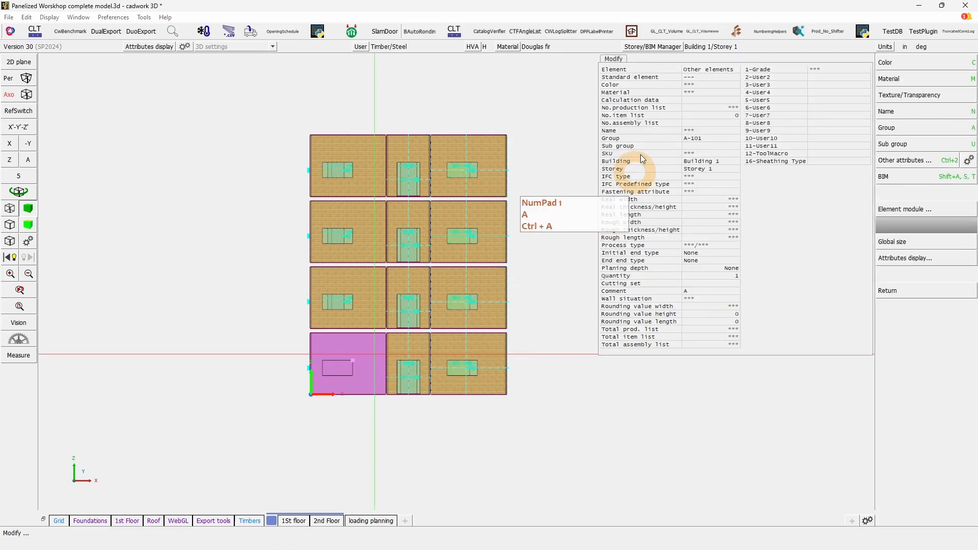
pyautogui.rightClick(578, 313)
pyautogui.click(602, 383)
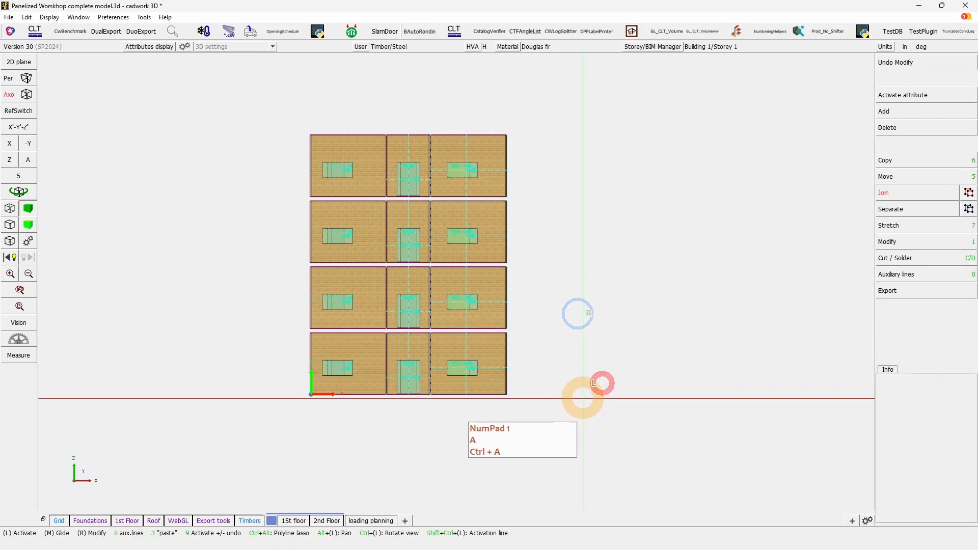
# Step: Display the attribute labels in a 3D view and isolate the origin-side front wall groups of all four levels
pyautogui.click(28, 161)
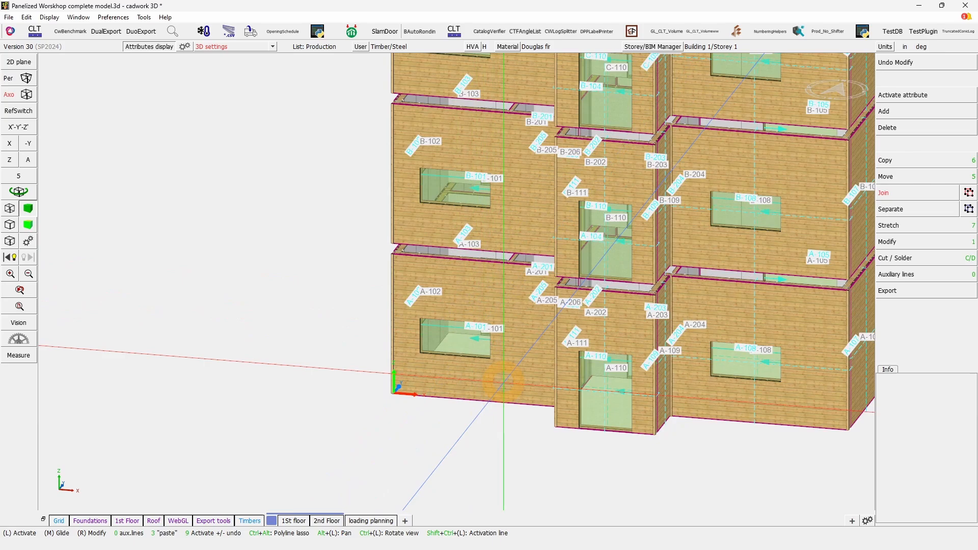
pyautogui.click(503, 380)
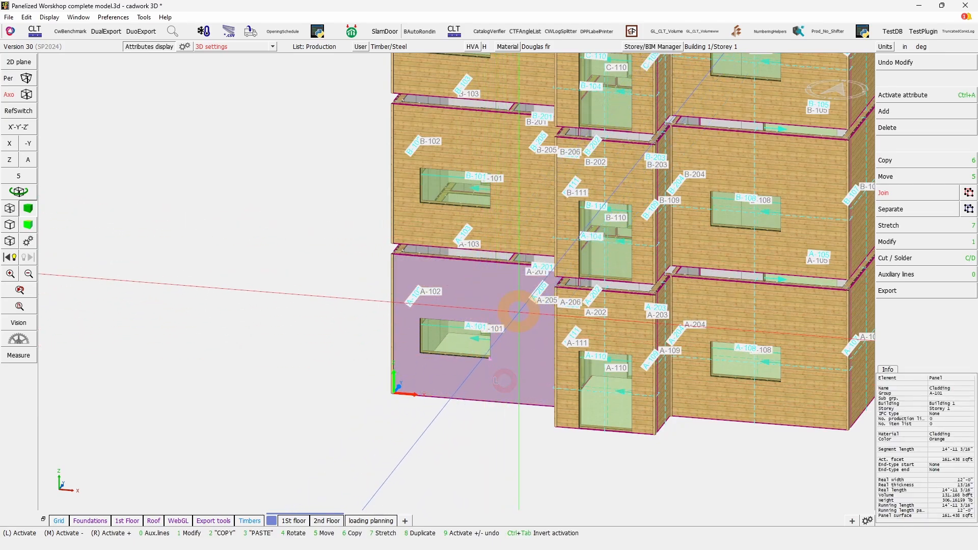
pyautogui.rightClick(534, 207)
pyautogui.scroll(-3, 452, 285)
pyautogui.rightClick(445, 247)
pyautogui.rightClick(443, 193)
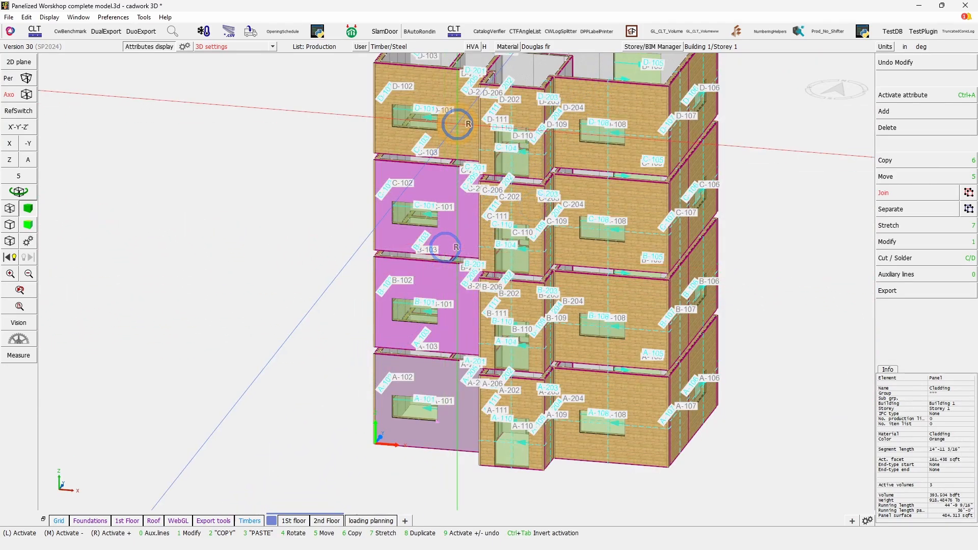
pyautogui.rightClick(458, 127)
pyautogui.hotkey('ctrl', 'a')
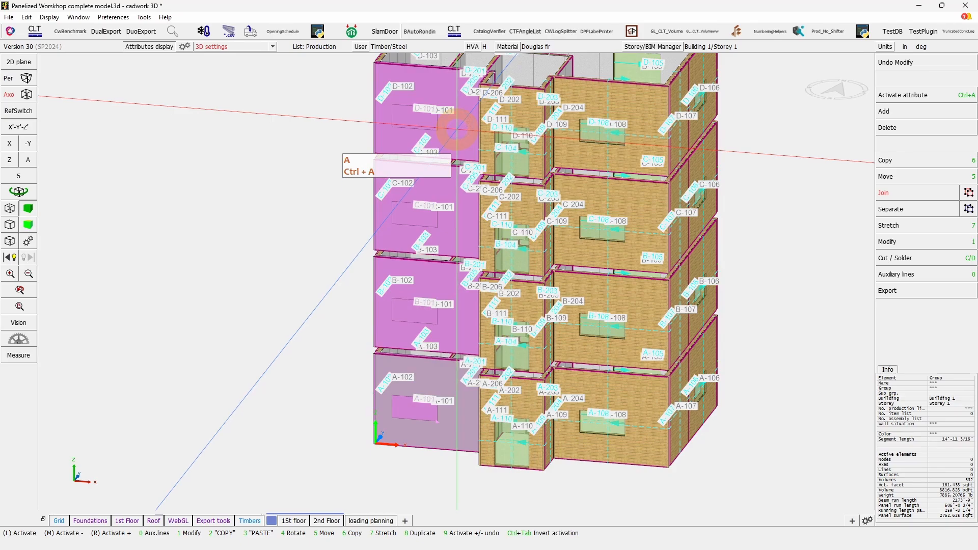
pyautogui.press('KP_Divide')
pyautogui.click(571, 385)
# Step: Examine the group labels on the four isolated walls and redisplay the rest of the building's walls
pyautogui.scroll(3, 447, 260)
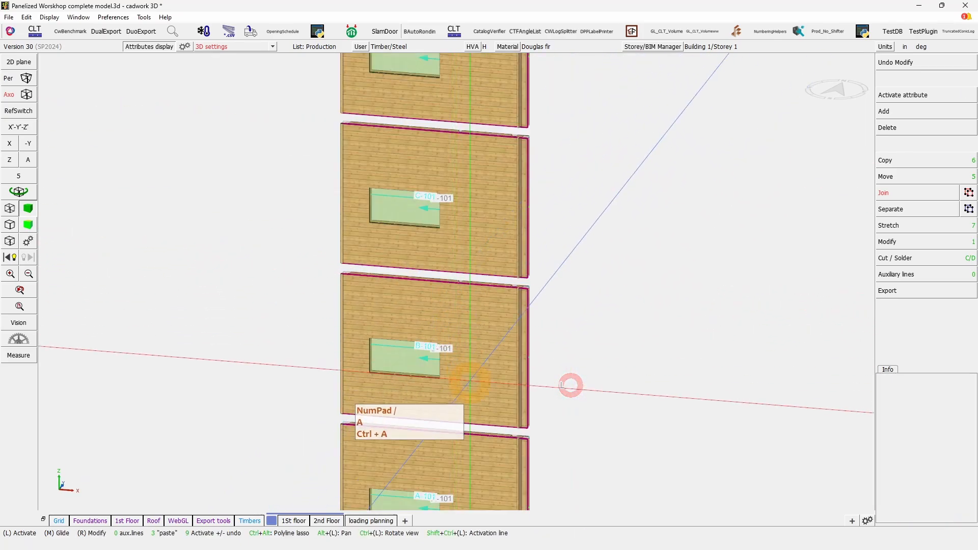
pyautogui.scroll(-3, 470, 382)
pyautogui.scroll(3, 477, 249)
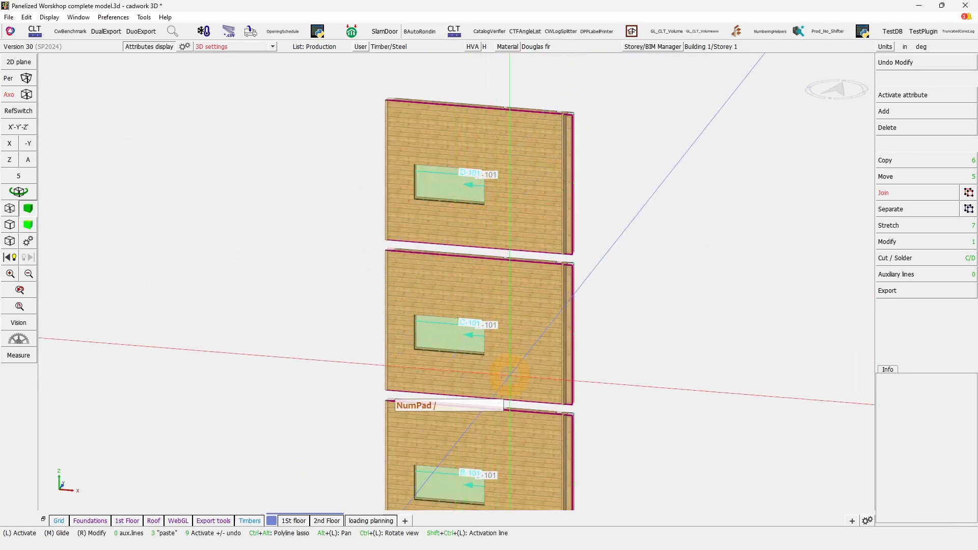
pyautogui.scroll(-3, 510, 375)
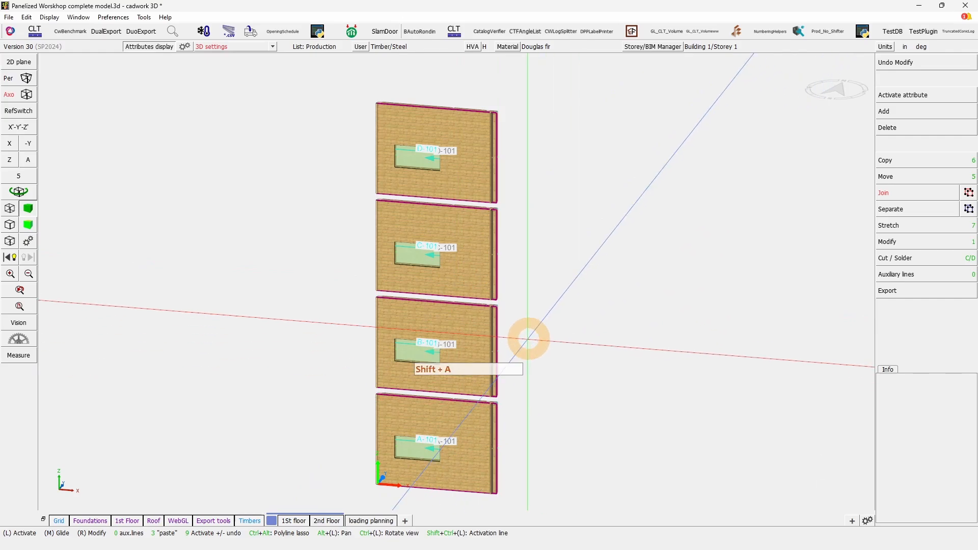
pyautogui.hotkey('shift', 'a')
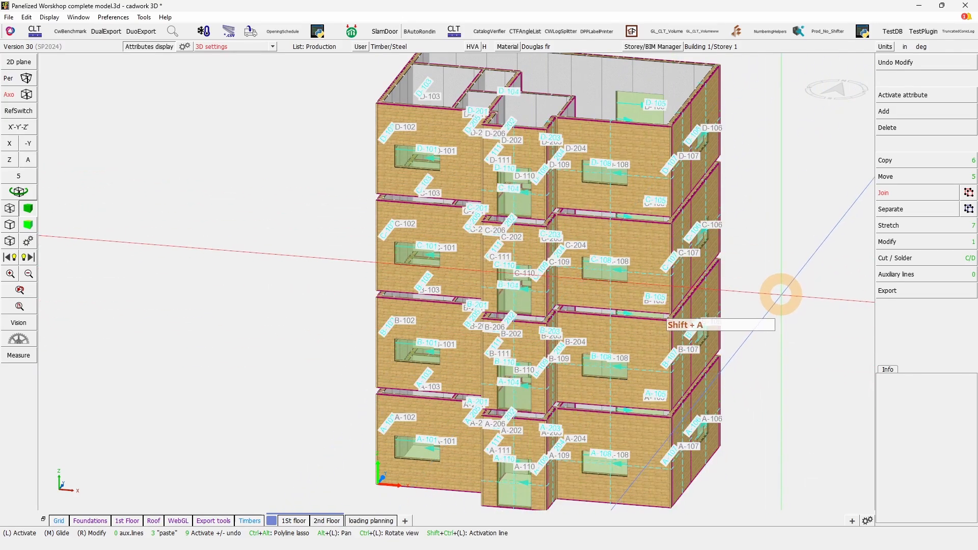